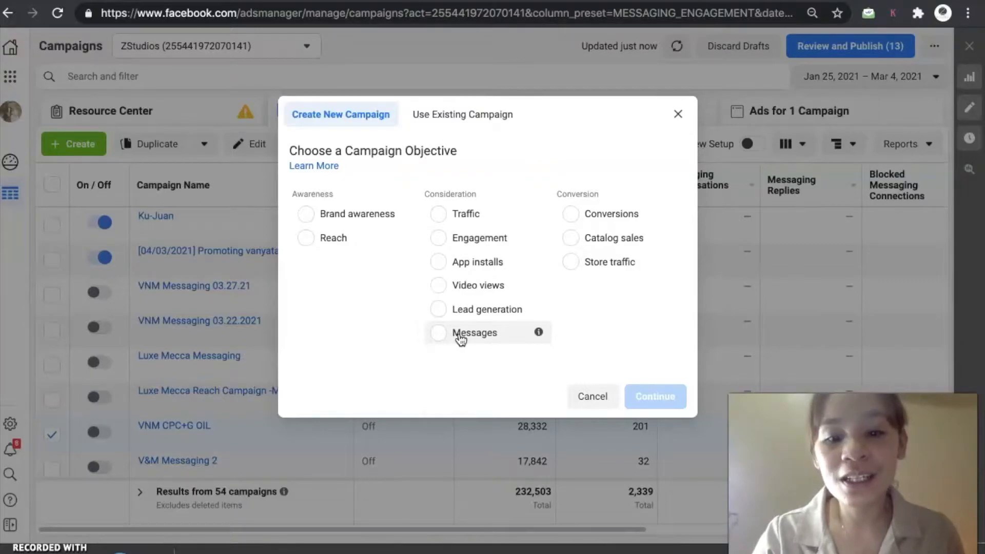
- Create a new campaign with the Messages objective, name it Messaging- (Youtube), and continue
{"action": "left_click", "coordinate": [460, 334]}
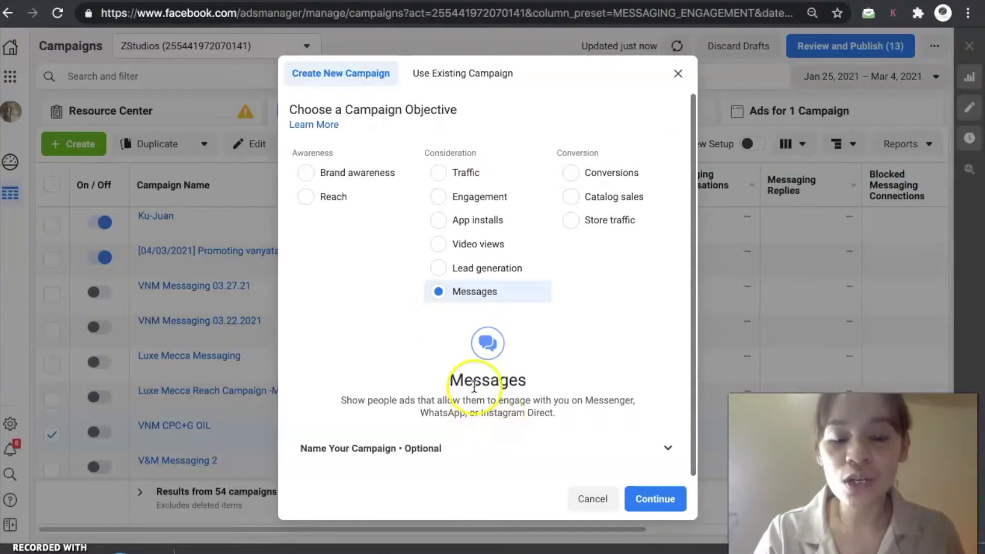
{"action": "left_click", "coordinate": [513, 444]}
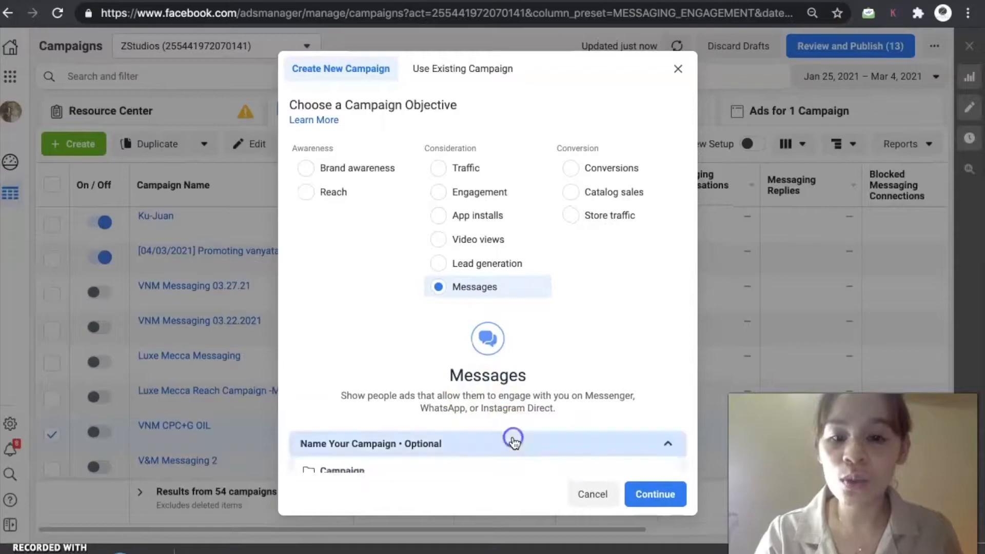
{"action": "left_click", "coordinate": [382, 322]}
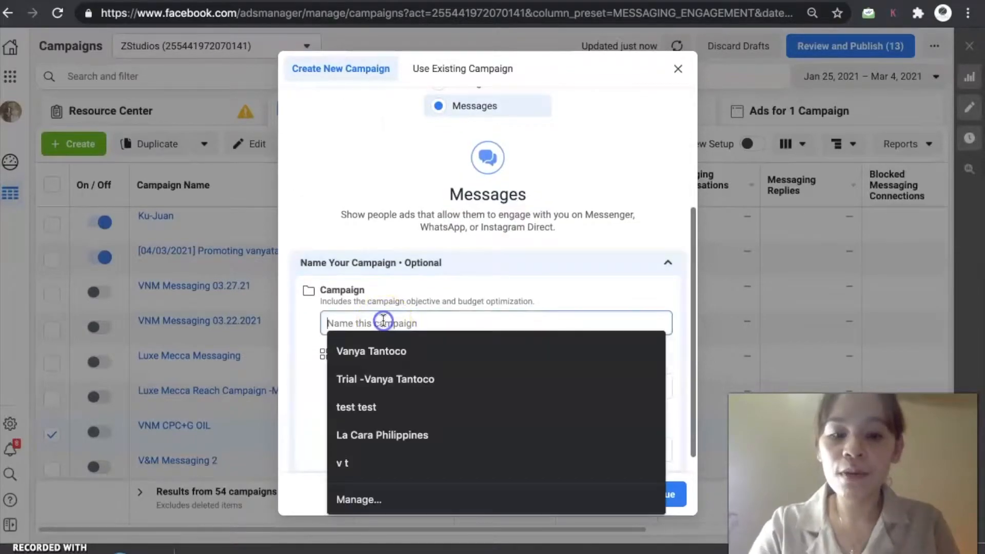
{"action": "type", "text": "Messaging- Youtube"}
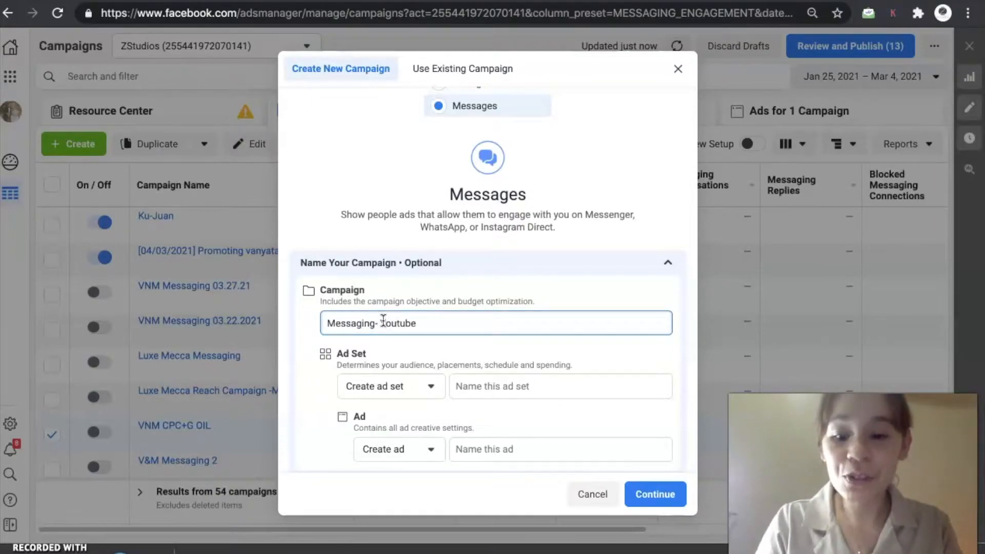
{"action": "left_click", "coordinate": [382, 322]}
{"action": "type", "text": "("}
{"action": "left_click", "coordinate": [452, 322]}
{"action": "type", "text": ")"}
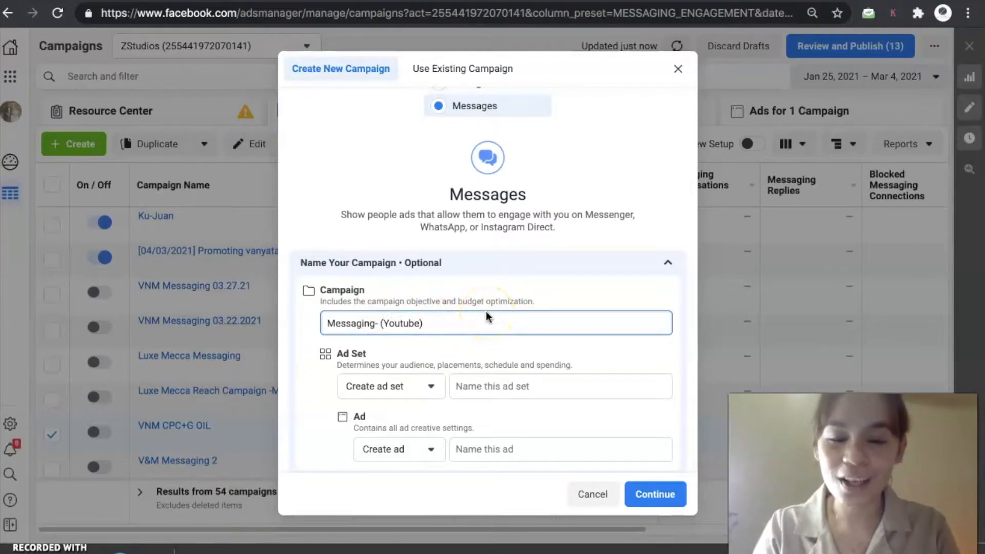
{"action": "scroll", "coordinate": [514, 379], "scroll_direction": "down", "scroll_amount": 1}
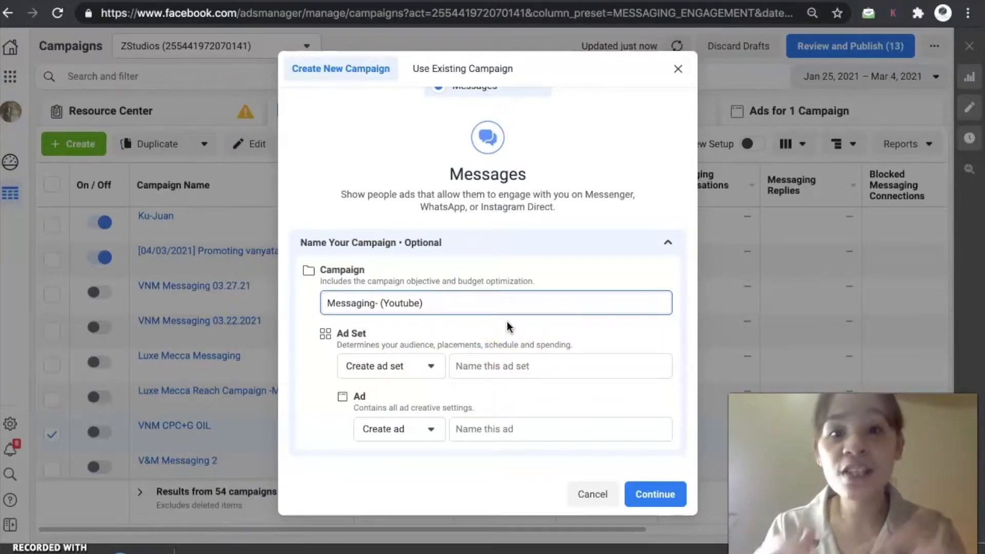
{"action": "left_click", "coordinate": [656, 496]}
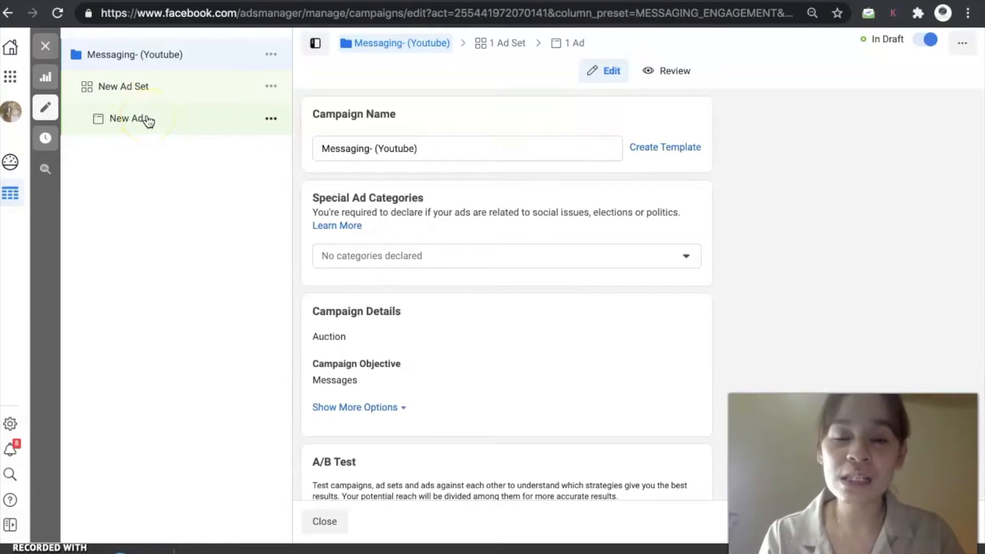
- Open the new ad set and pick the Ku -Juan Facebook Page as the account receiving messages
{"action": "left_click", "coordinate": [145, 87]}
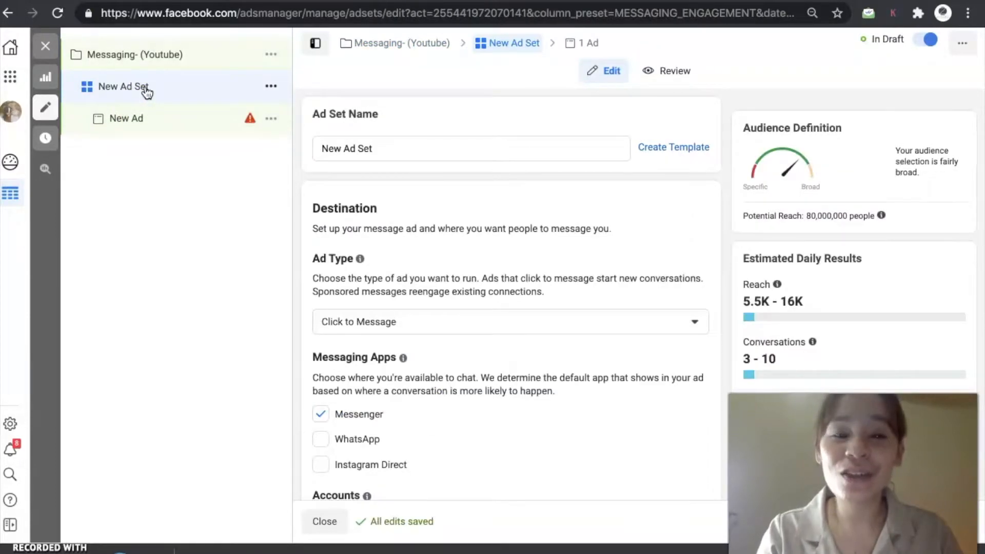
{"action": "scroll", "coordinate": [503, 285], "scroll_direction": "down", "scroll_amount": 7}
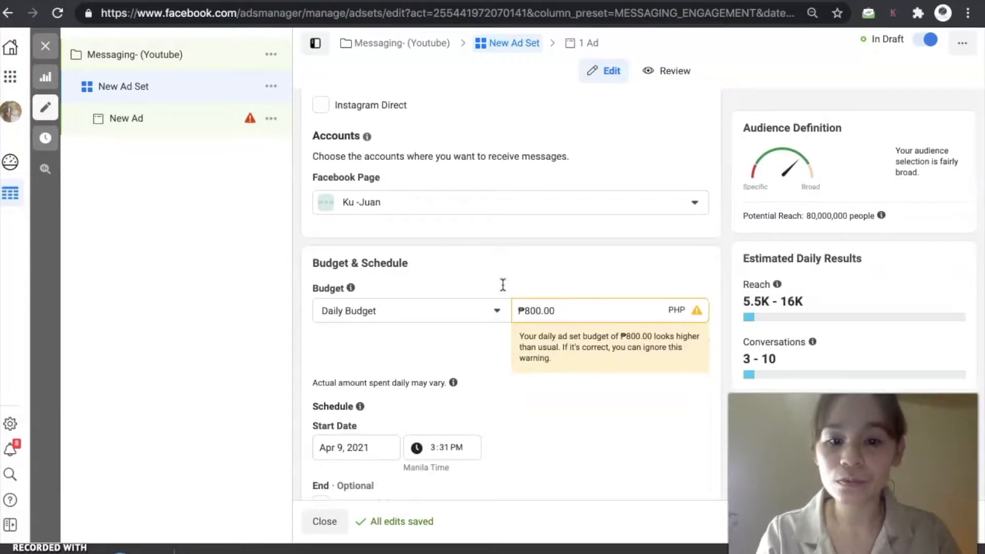
{"action": "scroll", "coordinate": [503, 284], "scroll_direction": "down", "scroll_amount": 10}
{"action": "scroll", "coordinate": [502, 284], "scroll_direction": "up", "scroll_amount": 15}
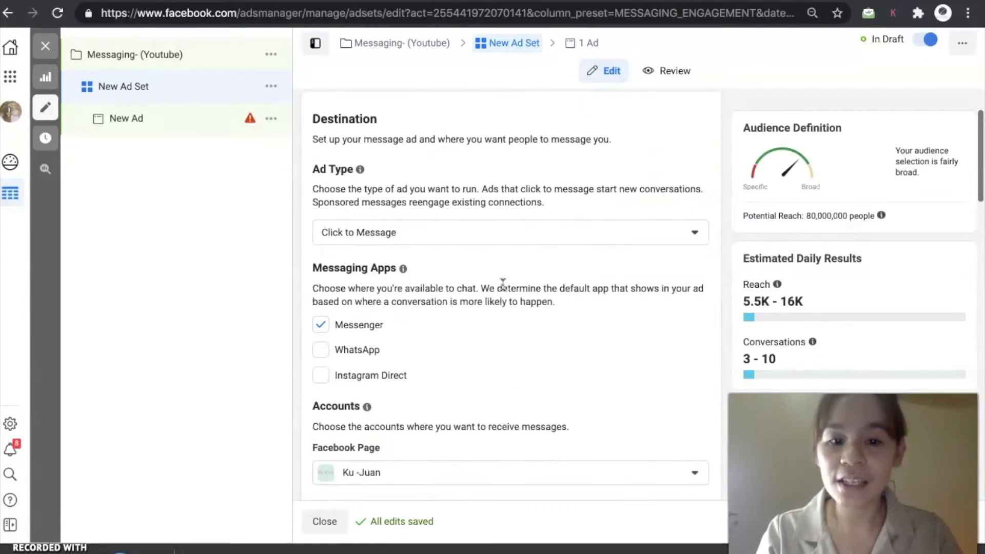
{"action": "scroll", "coordinate": [503, 285], "scroll_direction": "down", "scroll_amount": 1}
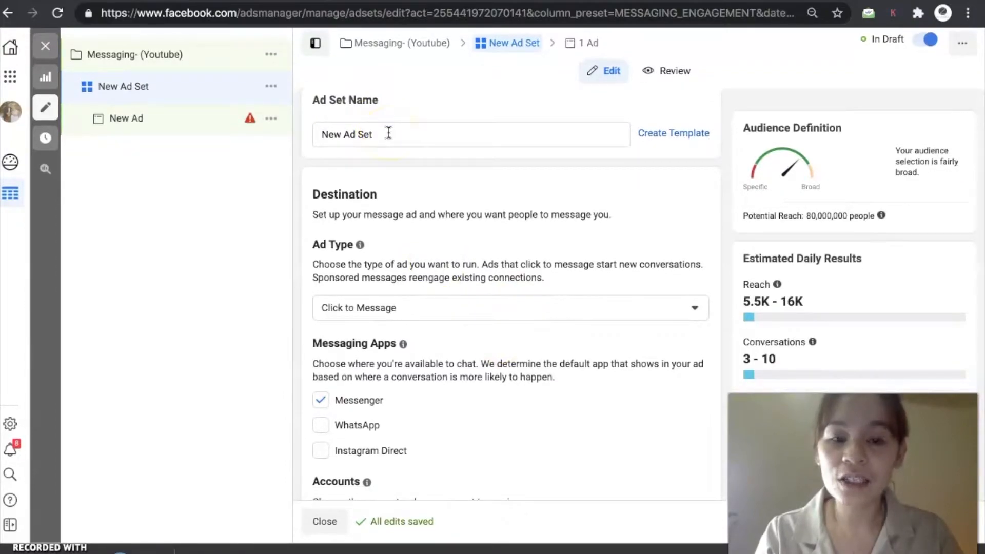
{"action": "scroll", "coordinate": [469, 374], "scroll_direction": "down", "scroll_amount": 3}
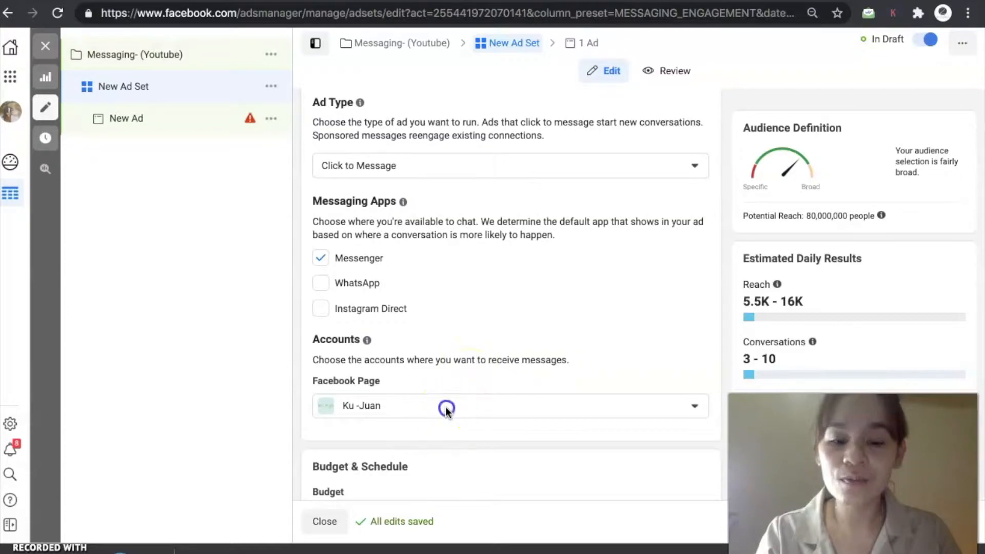
{"action": "left_click", "coordinate": [446, 406]}
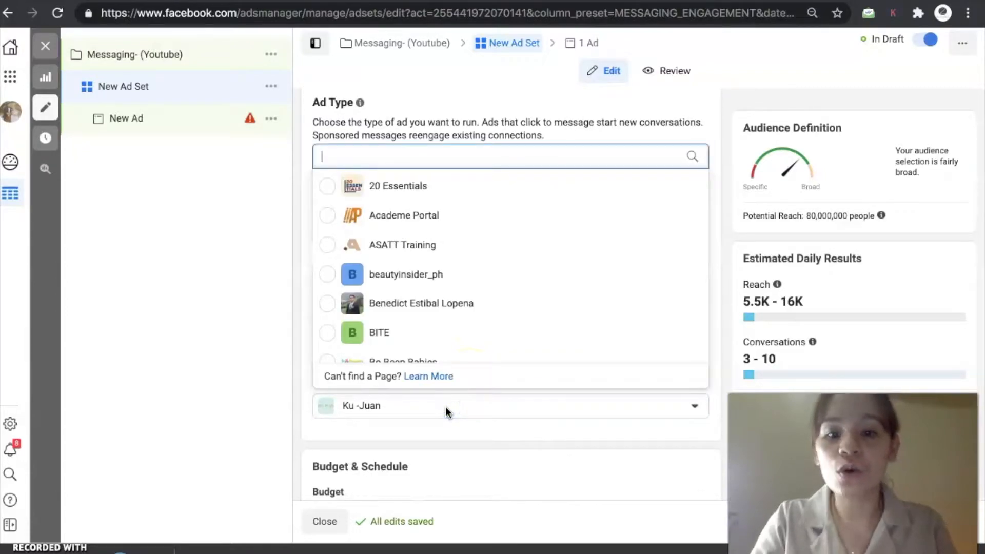
{"action": "type", "text": "vanya"}
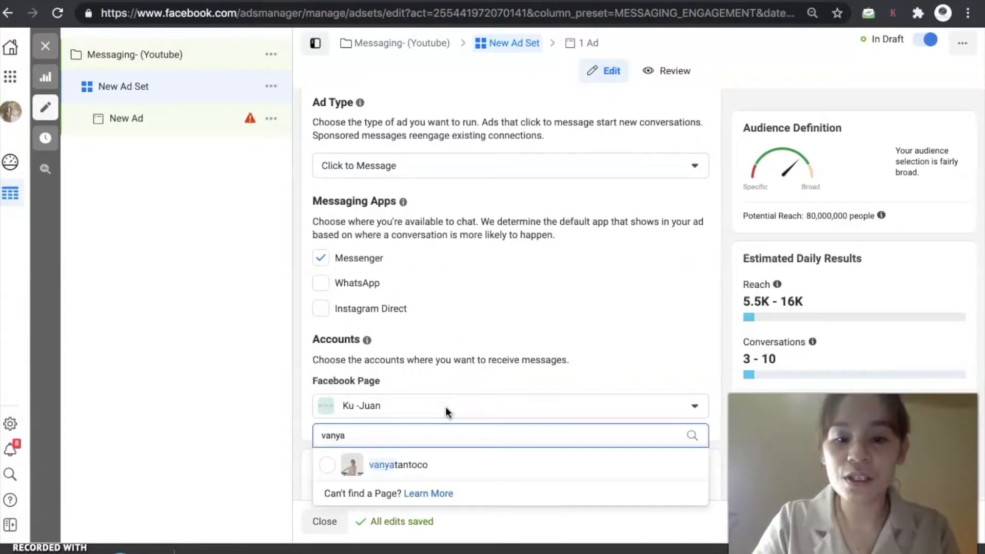
{"action": "double_click", "coordinate": [446, 435]}
{"action": "type", "text": "ku"}
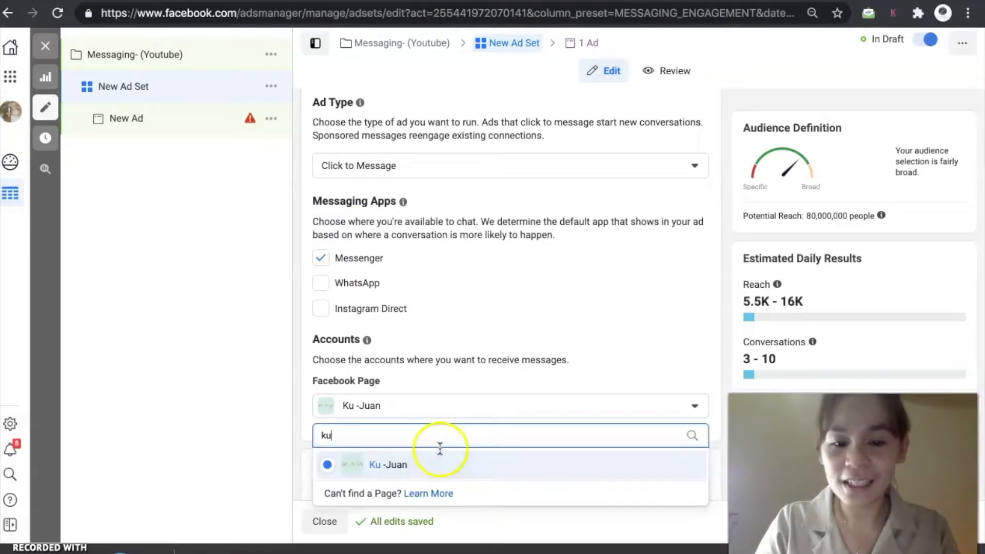
{"action": "left_click", "coordinate": [417, 466]}
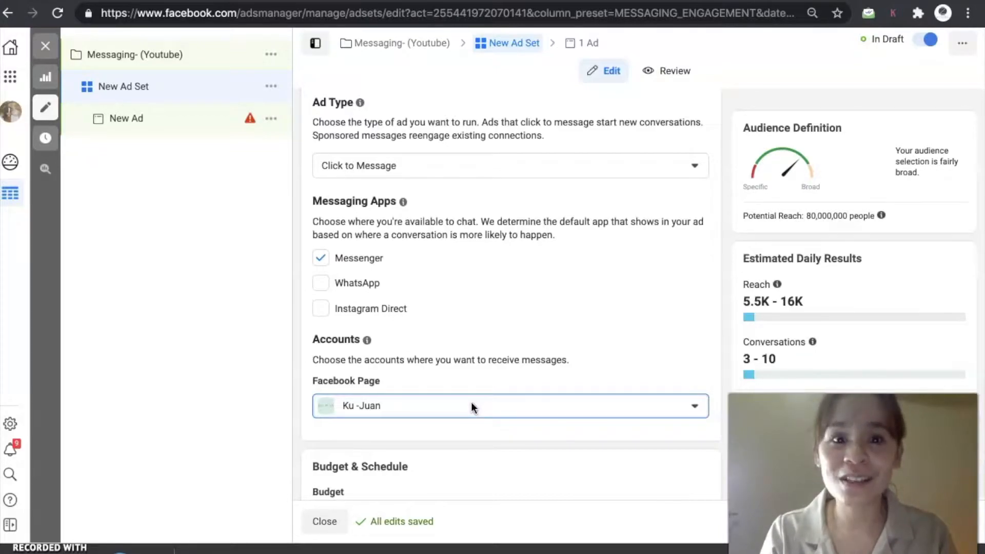
- Rename the ad set Broad - Ku Juan
{"action": "scroll", "coordinate": [521, 469], "scroll_direction": "down", "scroll_amount": 1}
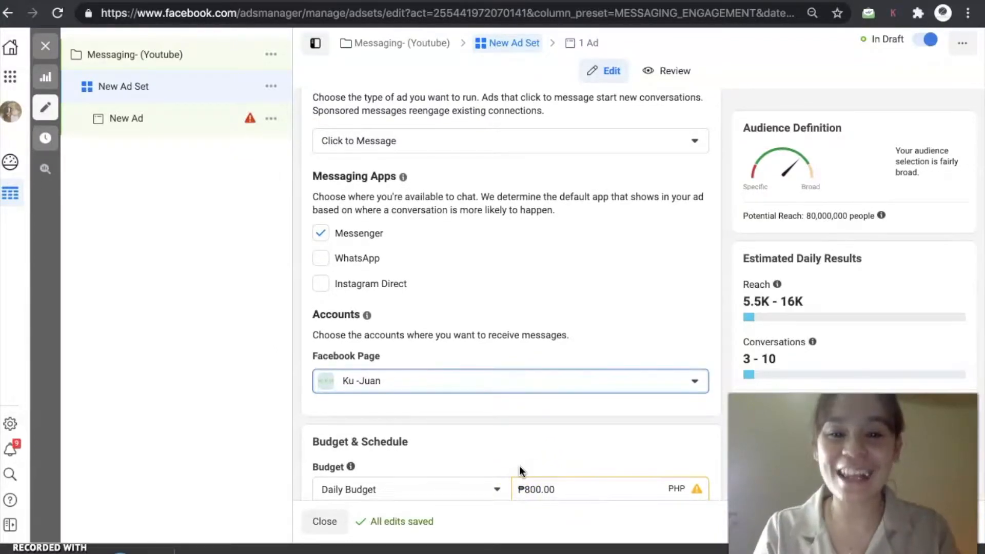
{"action": "scroll", "coordinate": [518, 468], "scroll_direction": "down", "scroll_amount": 4}
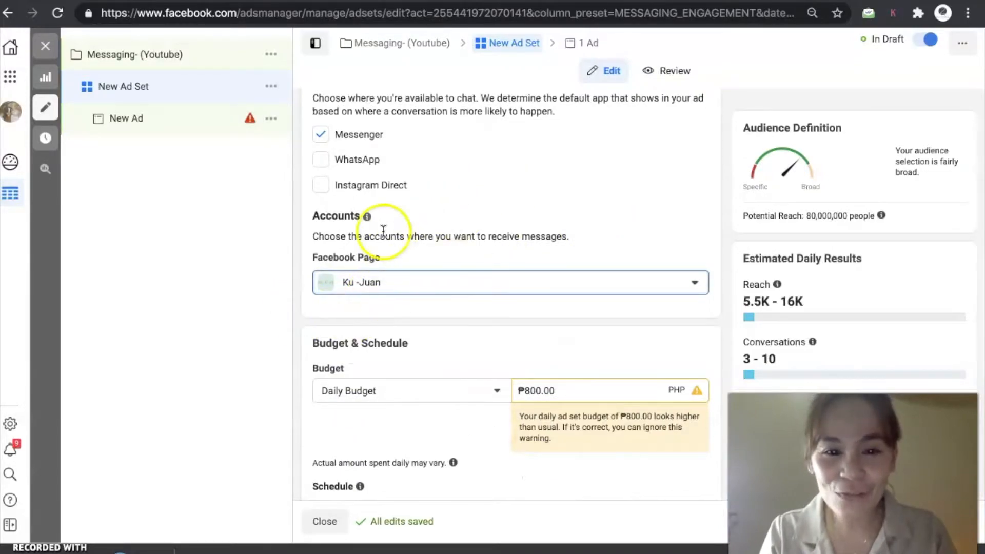
{"action": "scroll", "coordinate": [469, 194], "scroll_direction": "up", "scroll_amount": 5}
{"action": "scroll", "coordinate": [420, 200], "scroll_direction": "up", "scroll_amount": 1}
{"action": "left_click", "coordinate": [373, 154]}
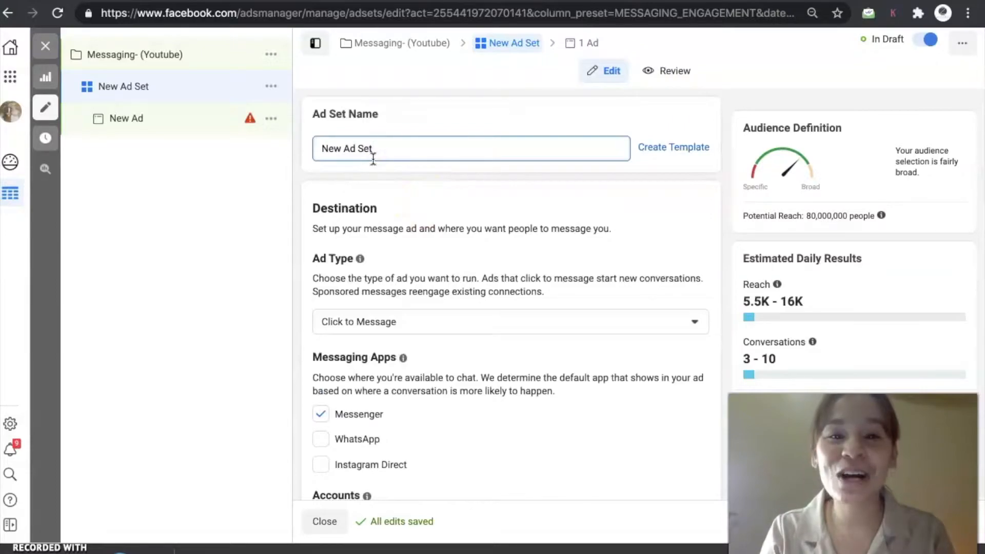
{"action": "left_click", "coordinate": [404, 155]}
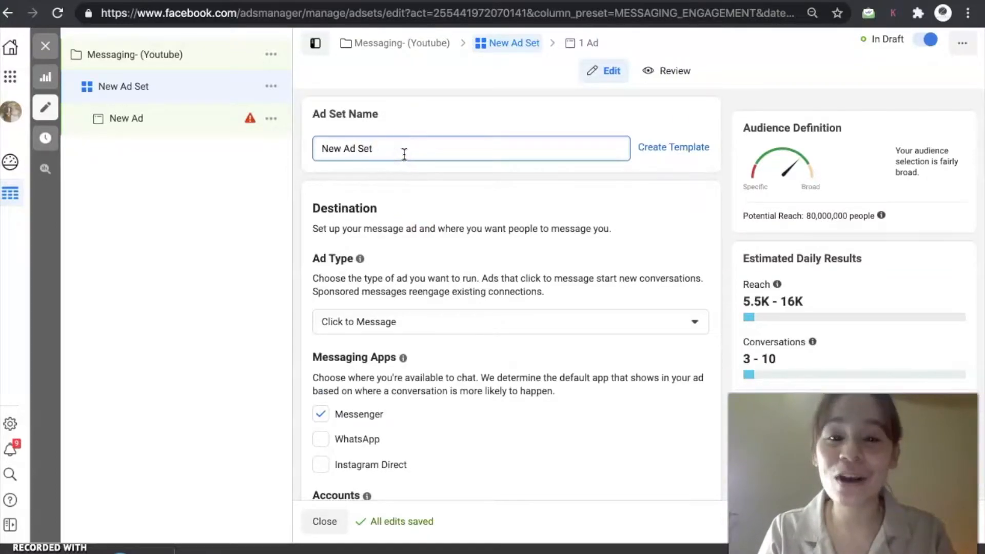
{"action": "key", "text": "ctrl+a"}
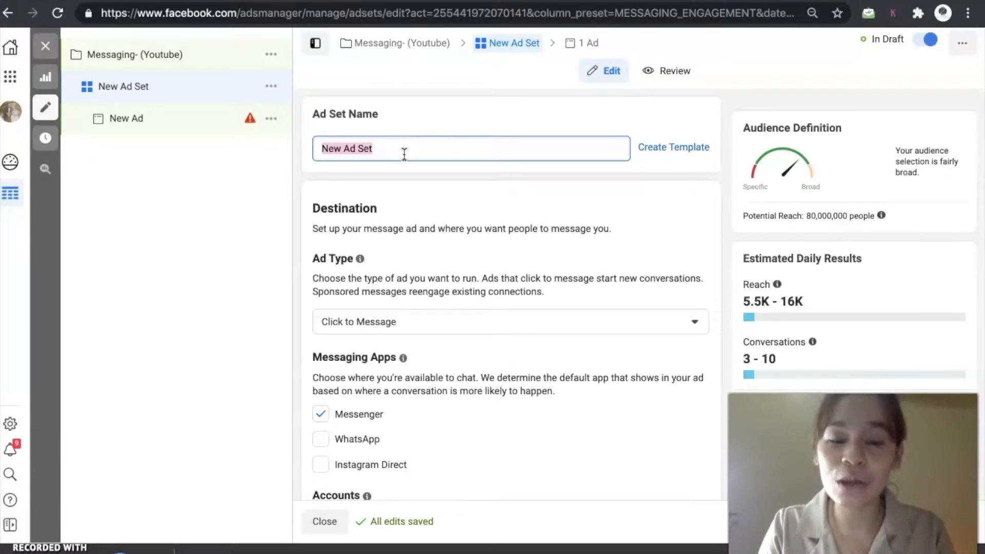
{"action": "type", "text": "Broad"}
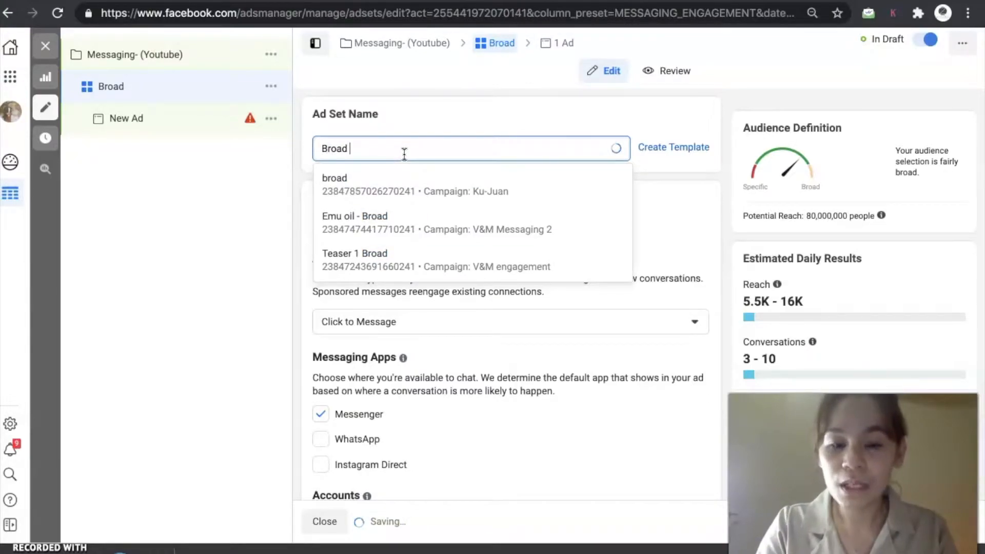
{"action": "type", "text": " - Kun"}
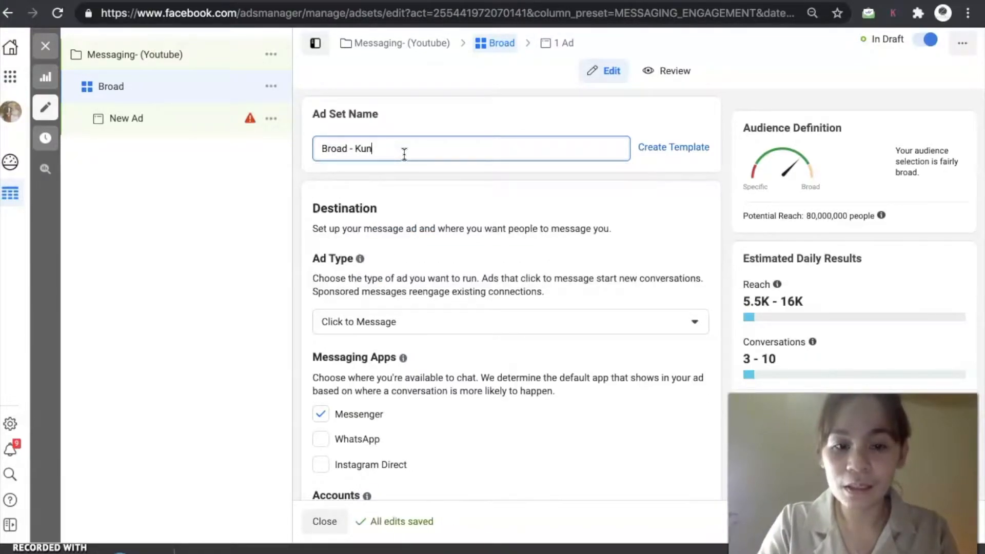
{"action": "key", "text": "BackSpace"}
{"action": "key", "text": "BackSpace"}
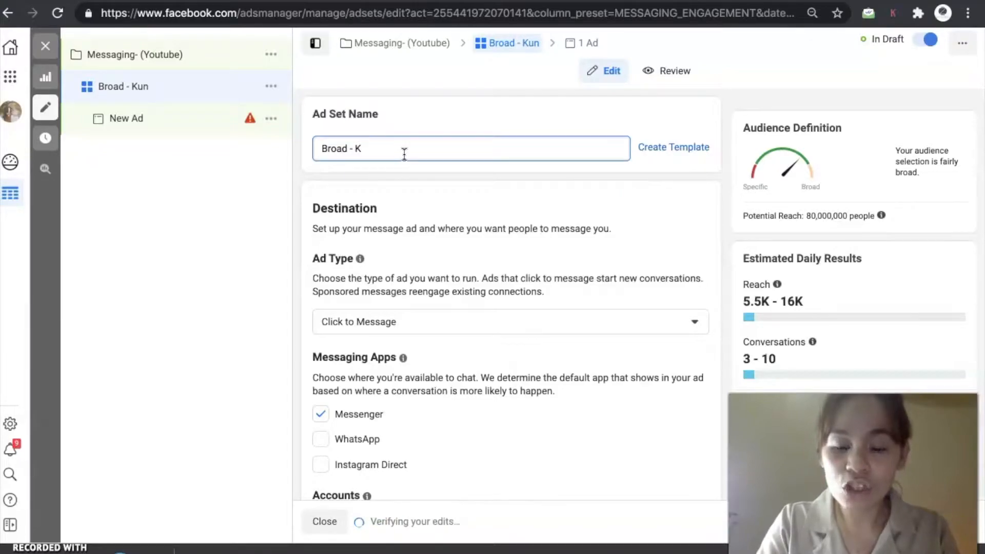
{"action": "type", "text": "u Juan"}
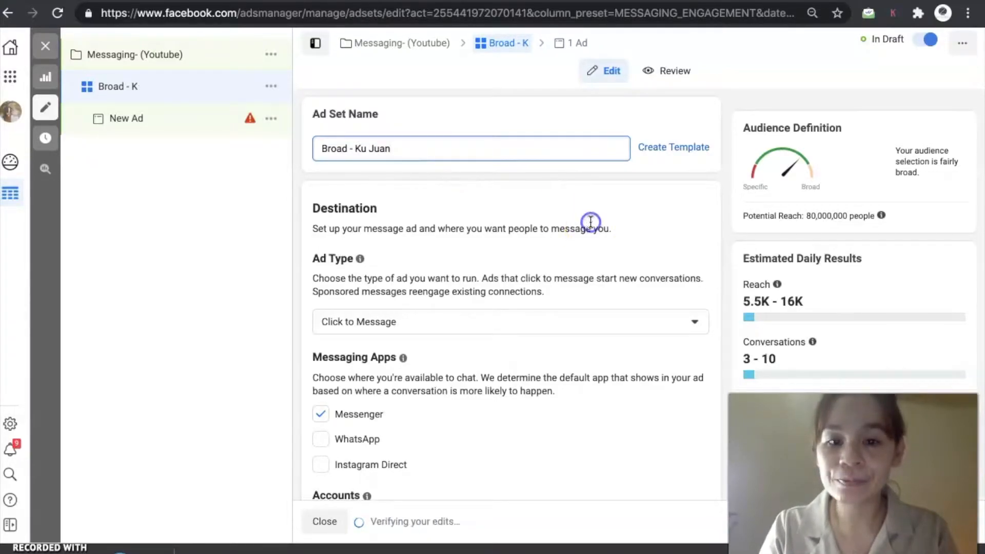
{"action": "left_click", "coordinate": [591, 222]}
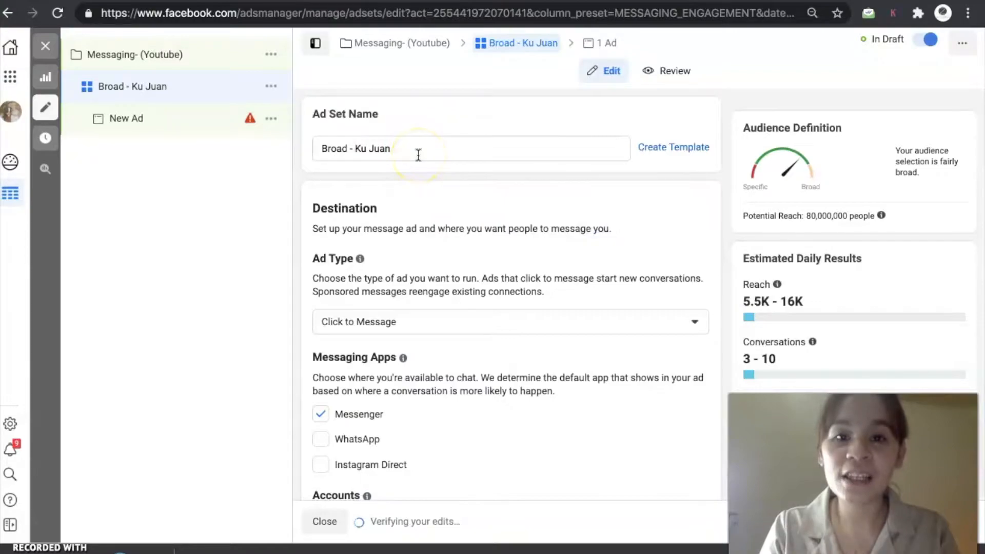
{"action": "left_click", "coordinate": [427, 247]}
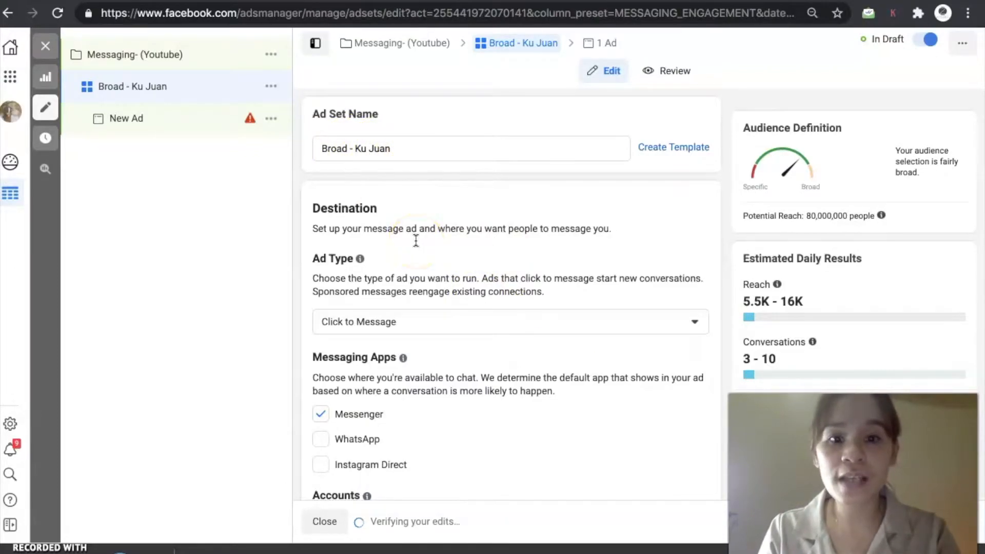
- Keep Click to Message as the ad type and add Instagram Direct as a messaging app
{"action": "scroll", "coordinate": [416, 240], "scroll_direction": "down", "scroll_amount": 2}
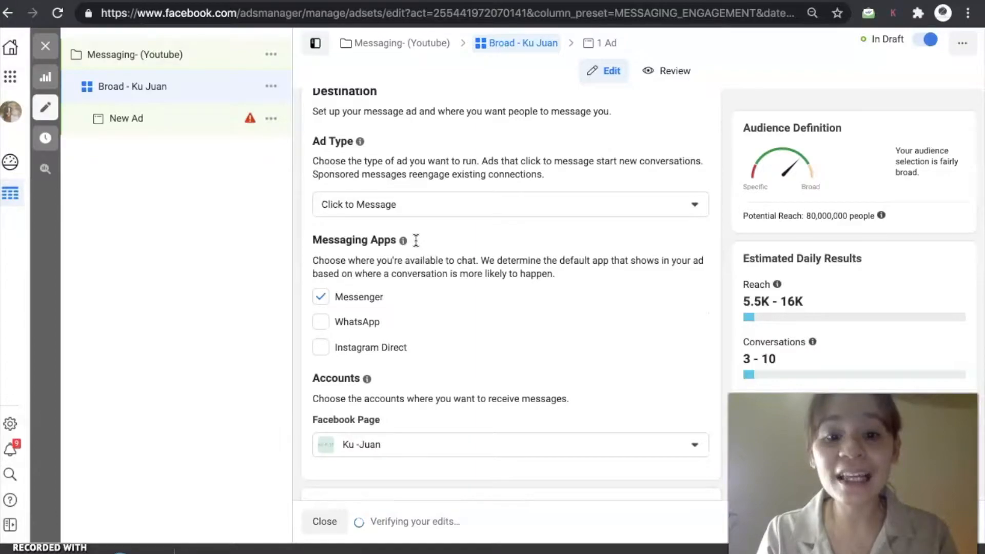
{"action": "scroll", "coordinate": [415, 241], "scroll_direction": "up", "scroll_amount": 2}
{"action": "scroll", "coordinate": [416, 238], "scroll_direction": "down", "scroll_amount": 1}
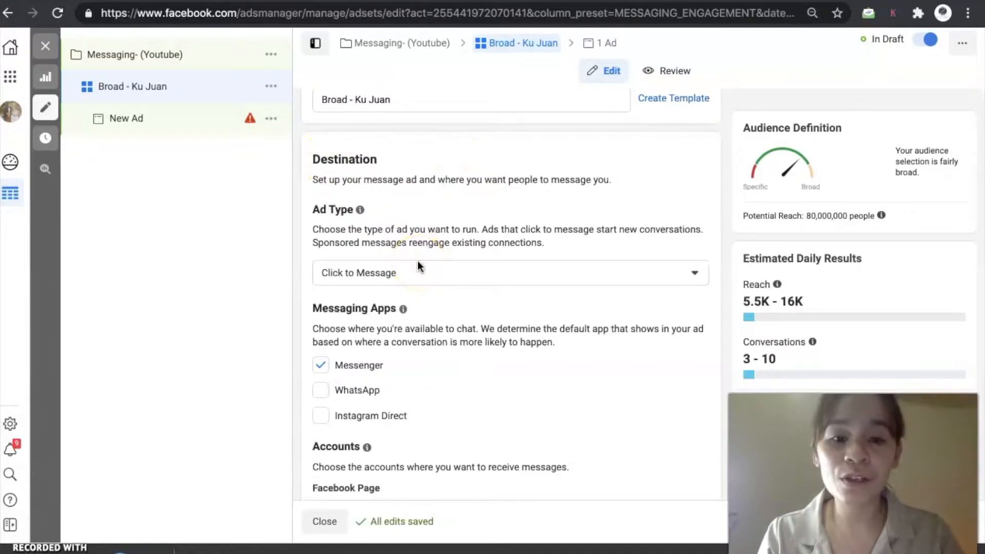
{"action": "left_click", "coordinate": [425, 273]}
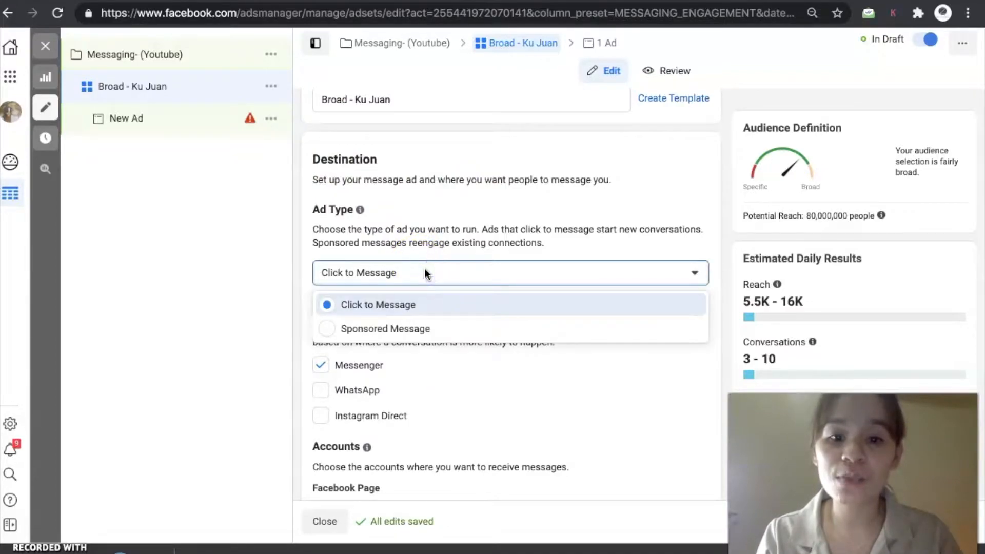
{"action": "left_click", "coordinate": [419, 306]}
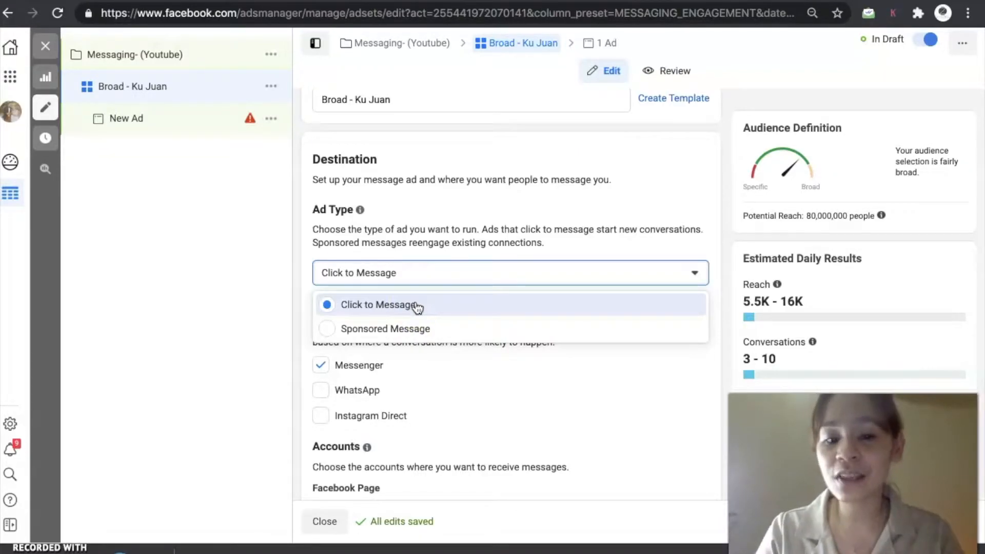
{"action": "left_click", "coordinate": [414, 335]}
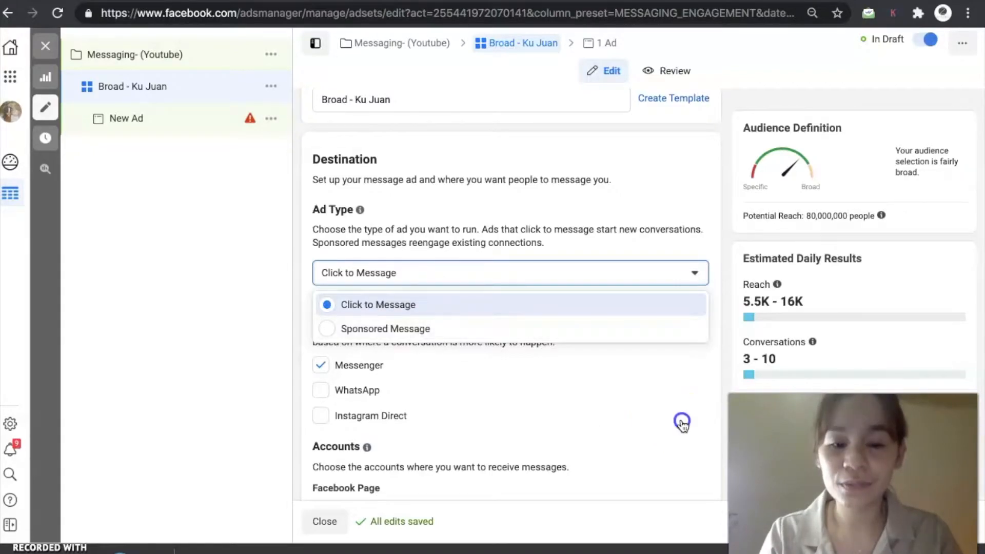
{"action": "left_click", "coordinate": [434, 304]}
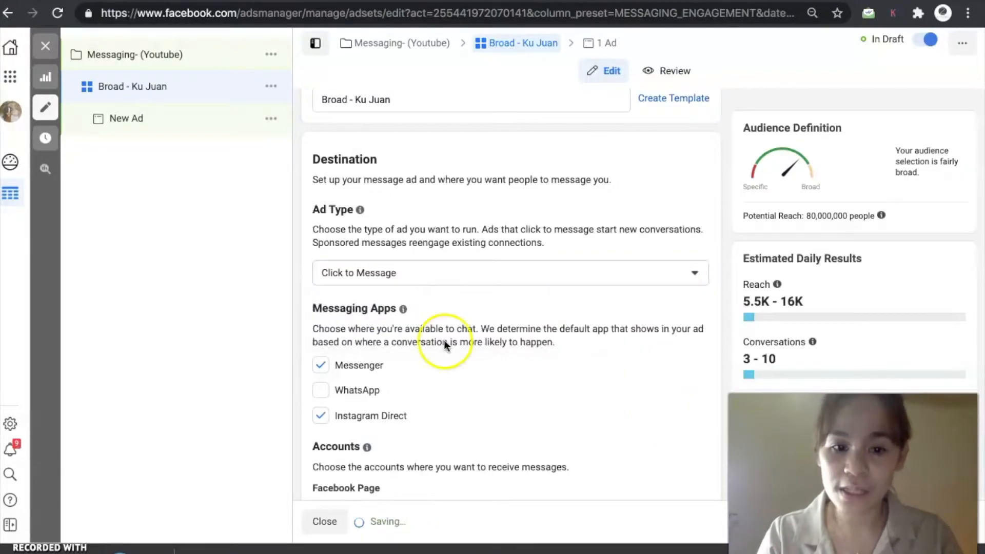
{"action": "scroll", "coordinate": [444, 328], "scroll_direction": "down", "scroll_amount": 3}
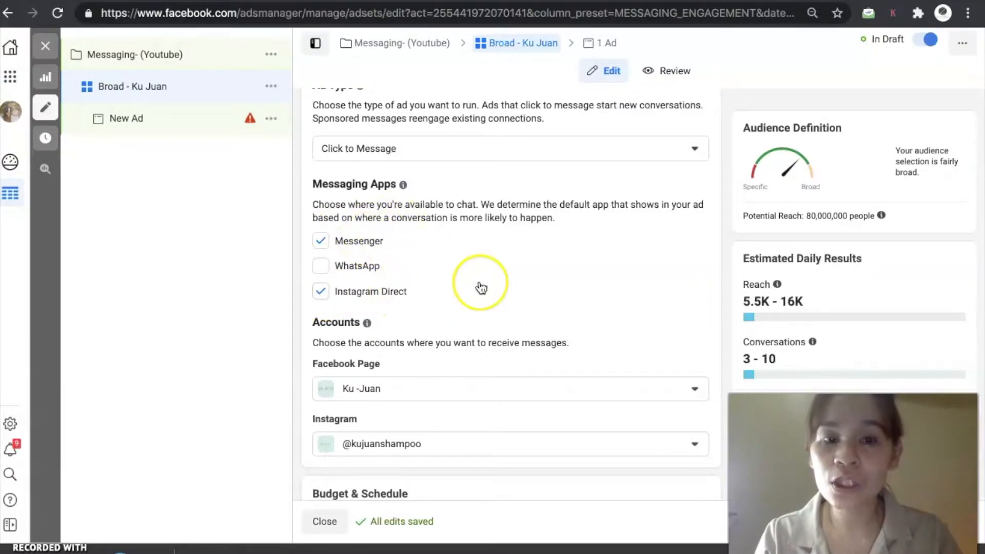
{"action": "scroll", "coordinate": [481, 283], "scroll_direction": "down", "scroll_amount": 3}
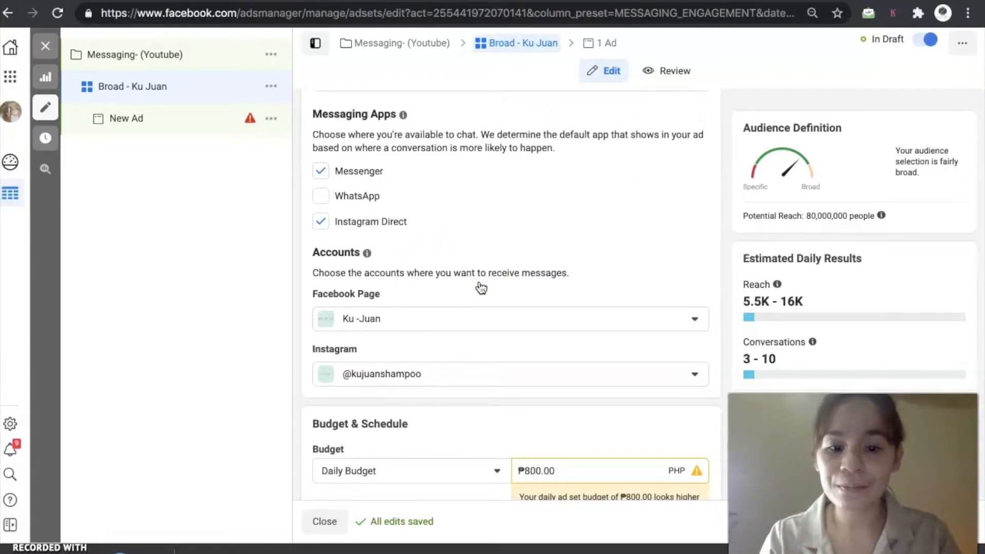
- Set the ad set's daily budget to ₱200
{"action": "scroll", "coordinate": [481, 288], "scroll_direction": "down", "scroll_amount": 5}
{"action": "scroll", "coordinate": [480, 286], "scroll_direction": "up", "scroll_amount": 5}
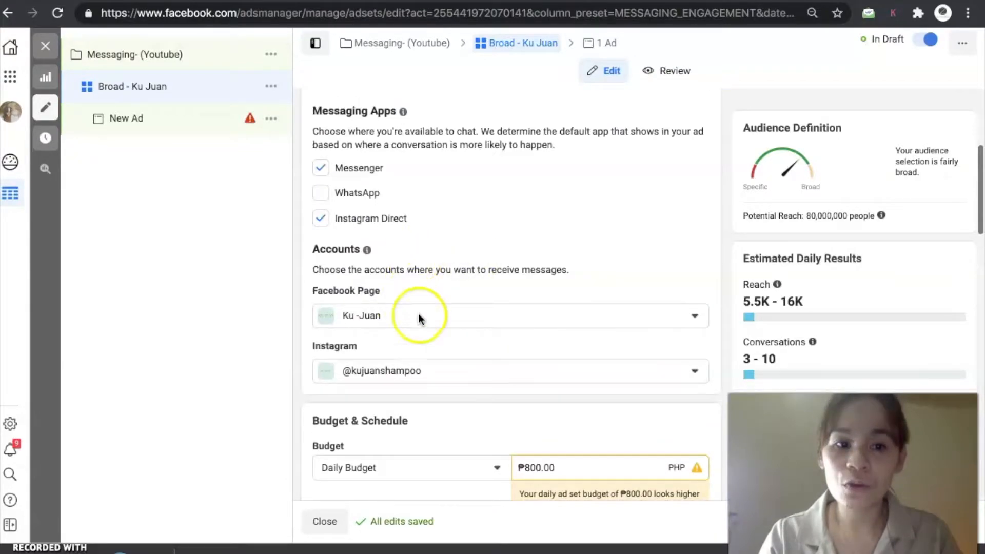
{"action": "scroll", "coordinate": [474, 389], "scroll_direction": "down", "scroll_amount": 3}
{"action": "scroll", "coordinate": [474, 388], "scroll_direction": "up", "scroll_amount": 3}
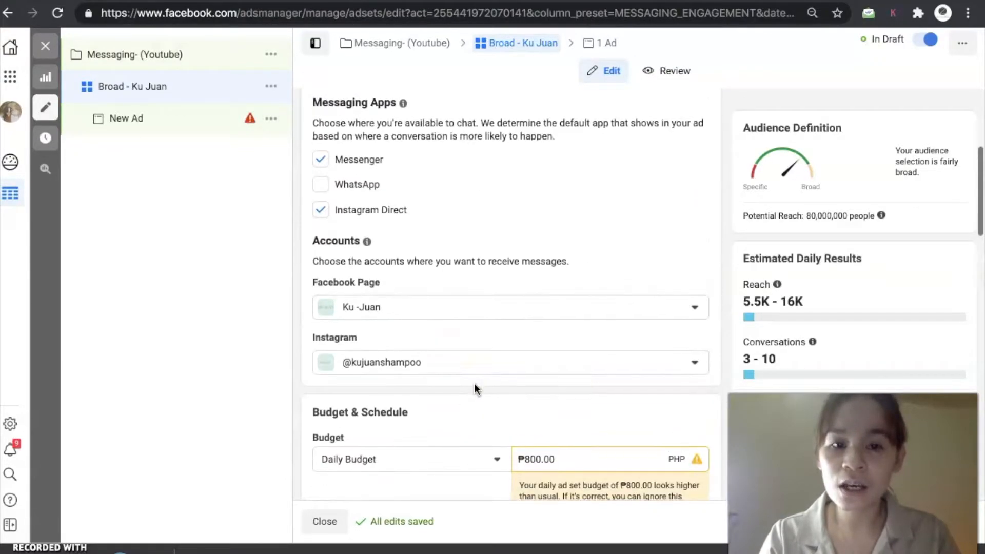
{"action": "scroll", "coordinate": [500, 426], "scroll_direction": "up", "scroll_amount": 2}
{"action": "scroll", "coordinate": [499, 427], "scroll_direction": "down", "scroll_amount": 3}
{"action": "scroll", "coordinate": [500, 430], "scroll_direction": "down", "scroll_amount": 7}
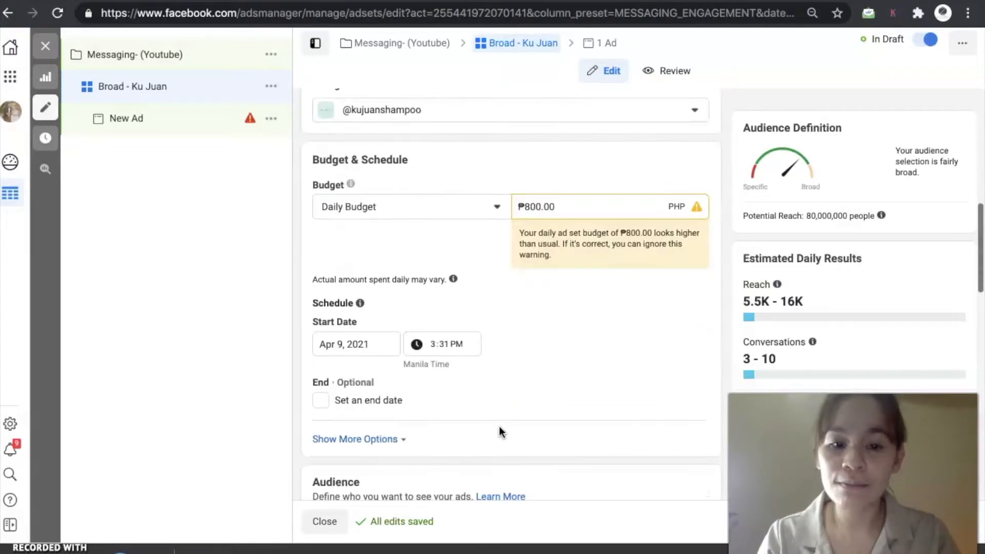
{"action": "left_click", "coordinate": [572, 208]}
{"action": "key", "text": "ctrl+a"}
{"action": "type", "text": "200"}
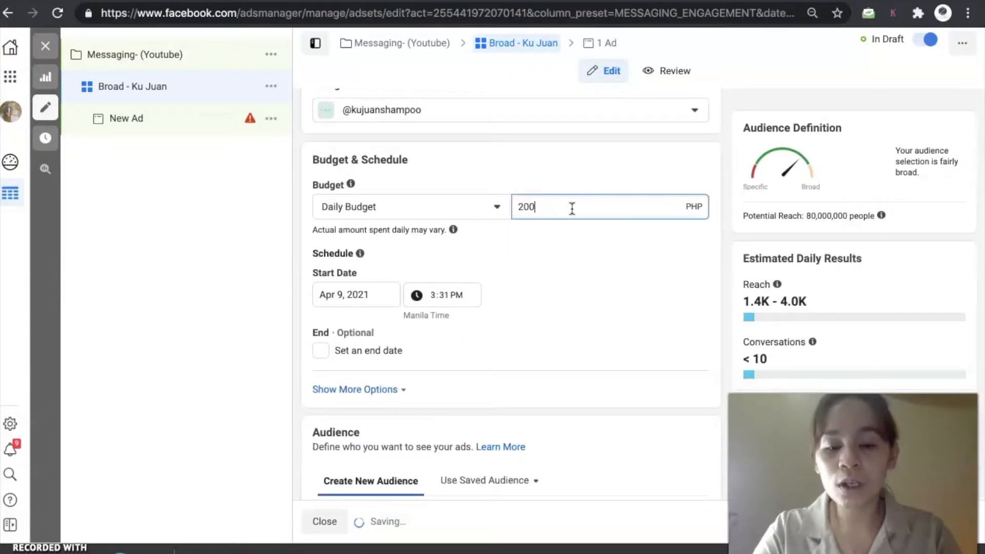
{"action": "left_click", "coordinate": [586, 255]}
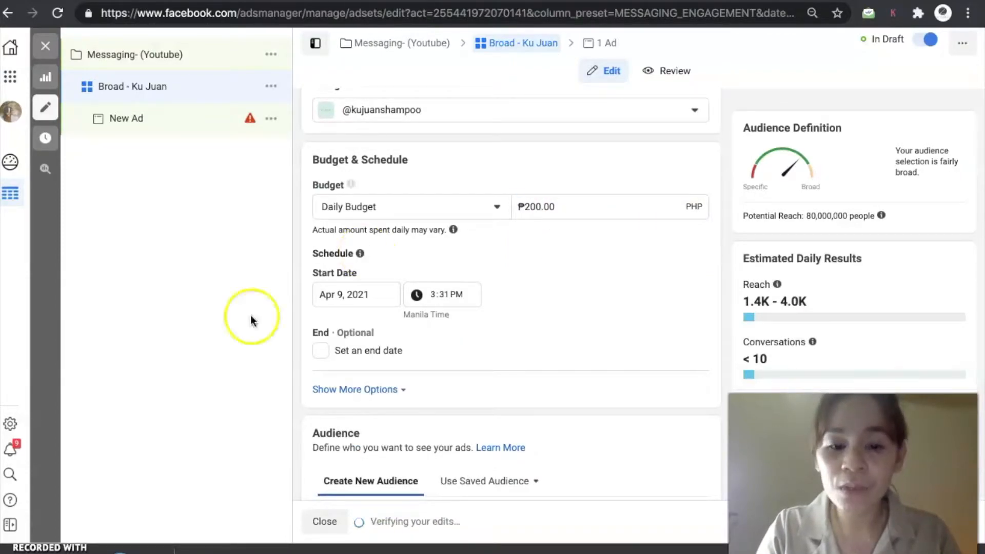
- Set the daily budget to ₱100
{"action": "scroll", "coordinate": [384, 354], "scroll_direction": "down", "scroll_amount": 1}
{"action": "double_click", "coordinate": [565, 163]}
{"action": "type", "text": "100"}
{"action": "left_click", "coordinate": [586, 246]}
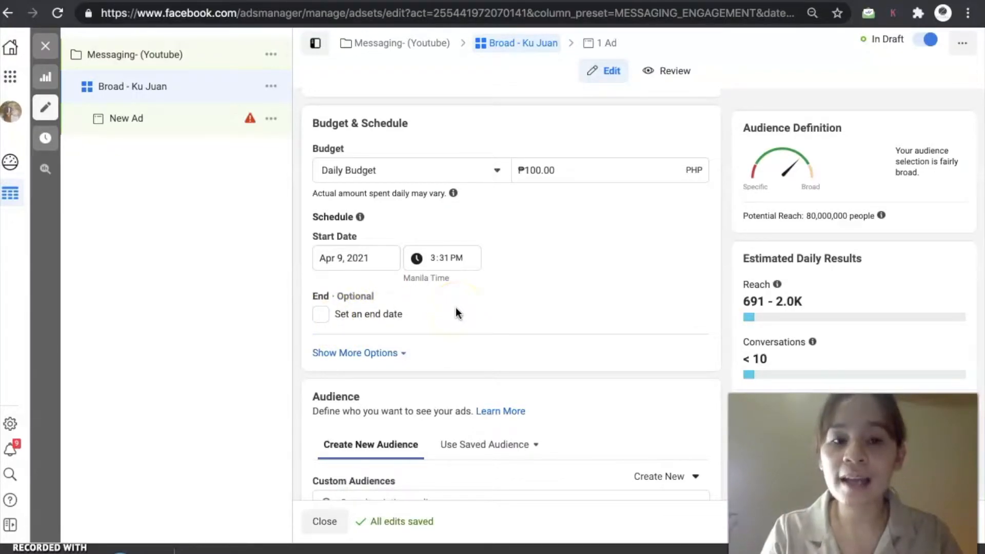
- Enter a bid control cap of ₱10 under Optimization & Delivery
{"action": "scroll", "coordinate": [456, 310], "scroll_direction": "down", "scroll_amount": 3}
{"action": "scroll", "coordinate": [456, 309], "scroll_direction": "down", "scroll_amount": 3}
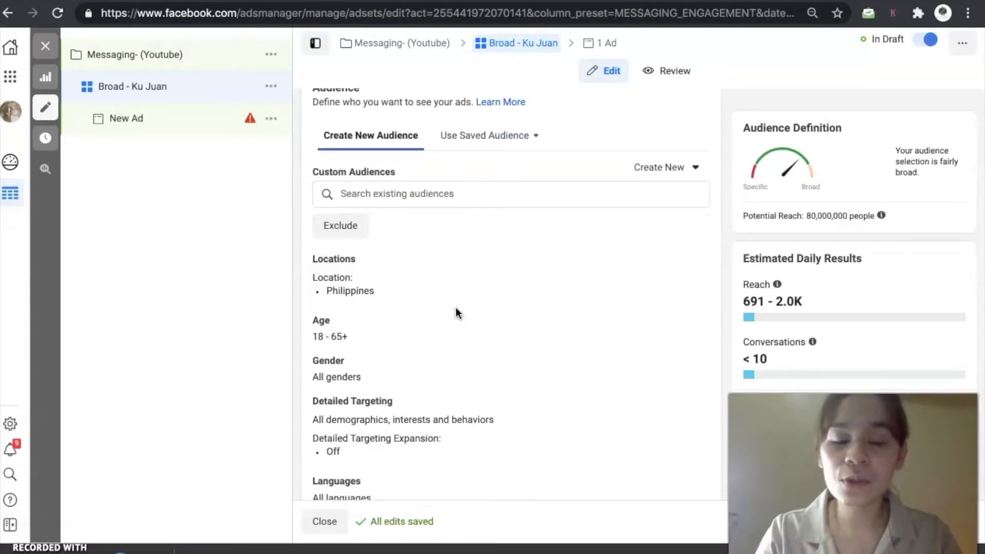
{"action": "scroll", "coordinate": [456, 307], "scroll_direction": "down", "scroll_amount": 5}
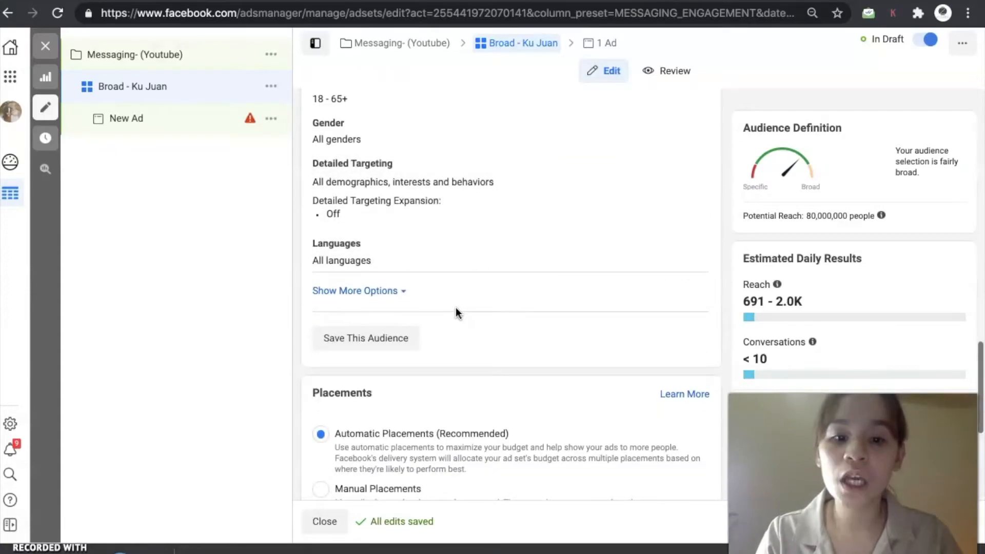
{"action": "scroll", "coordinate": [456, 309], "scroll_direction": "down", "scroll_amount": 5}
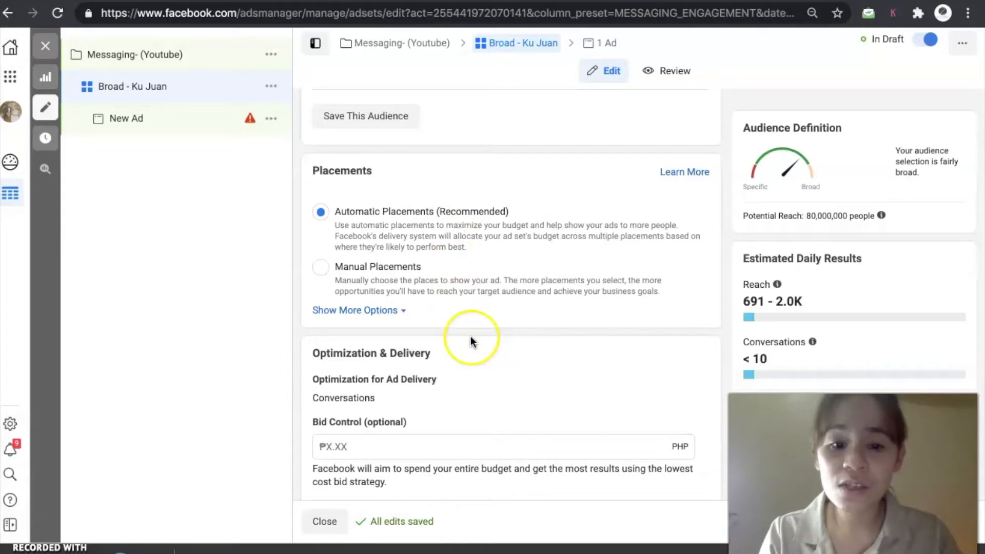
{"action": "scroll", "coordinate": [469, 338], "scroll_direction": "down", "scroll_amount": 1}
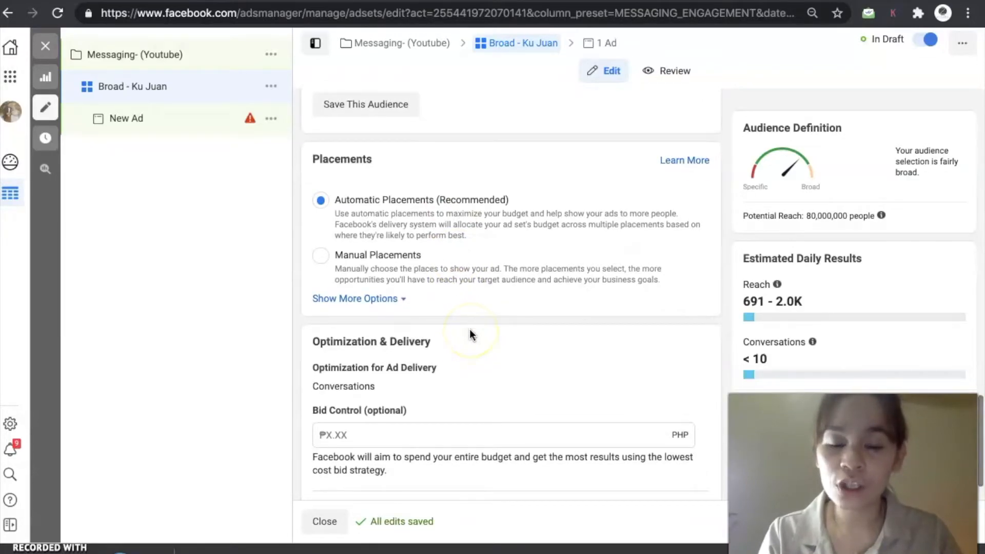
{"action": "scroll", "coordinate": [541, 351], "scroll_direction": "down", "scroll_amount": 2}
{"action": "left_click", "coordinate": [369, 385]}
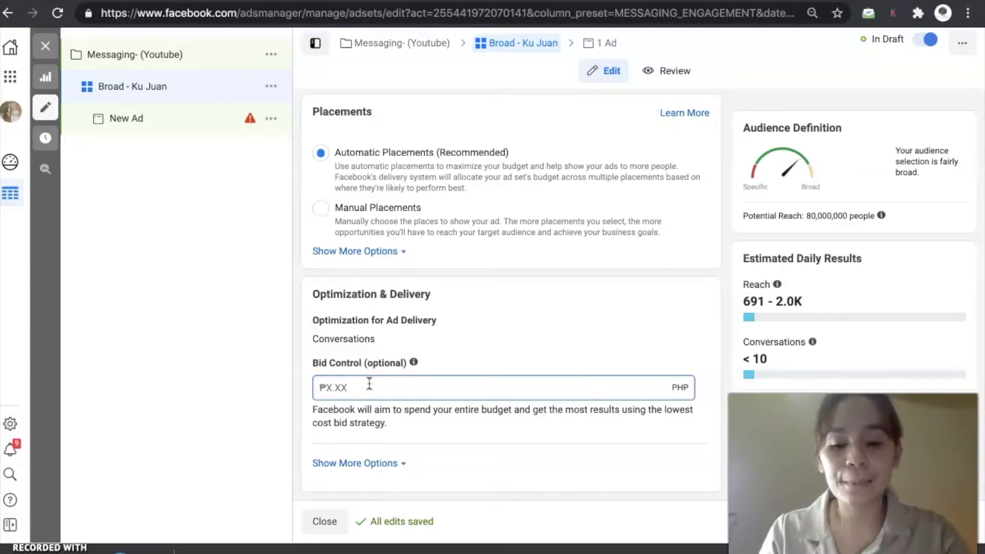
{"action": "type", "text": "10"}
{"action": "mouse_move", "coordinate": [413, 362]}
{"action": "left_click", "coordinate": [490, 359]}
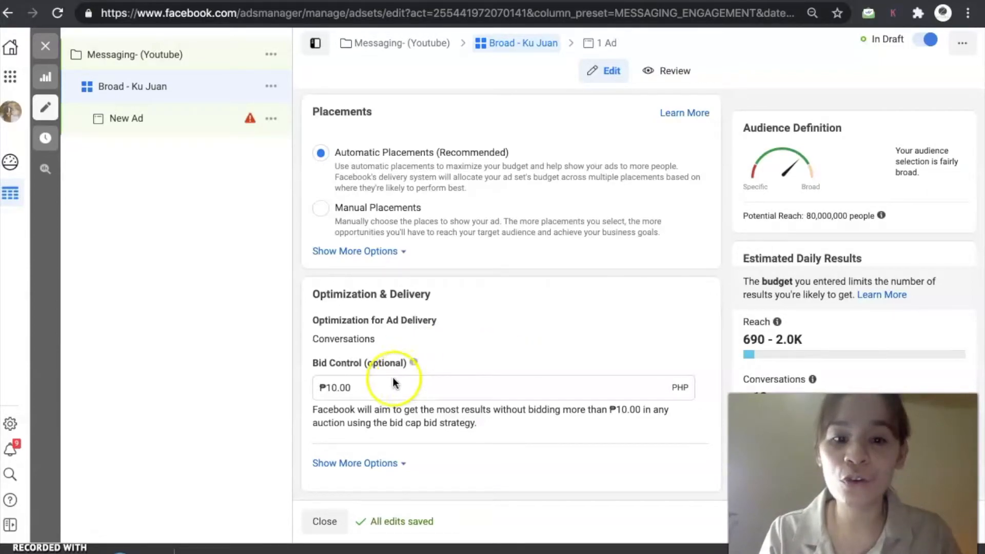
{"action": "left_click", "coordinate": [352, 388]}
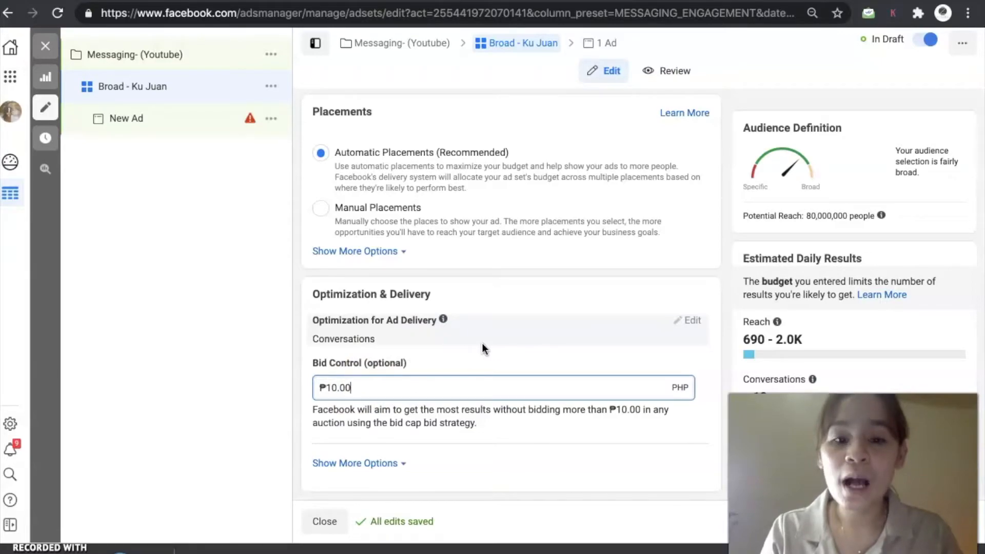
{"action": "left_click", "coordinate": [338, 388]}
{"action": "left_click", "coordinate": [400, 404]}
{"action": "left_click", "coordinate": [388, 380]}
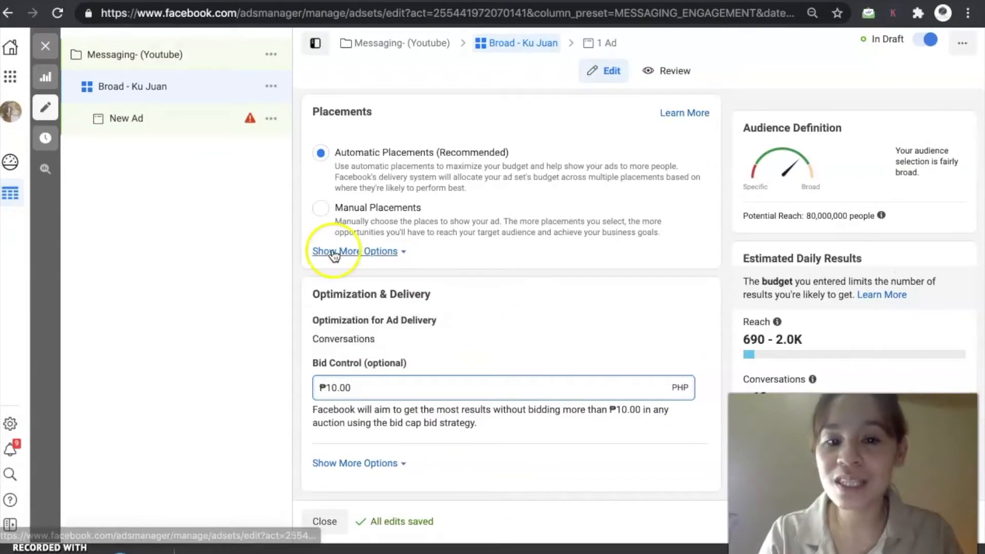
- Open the new ad and rename it Shampoo Bars
{"action": "left_click", "coordinate": [285, 122]}
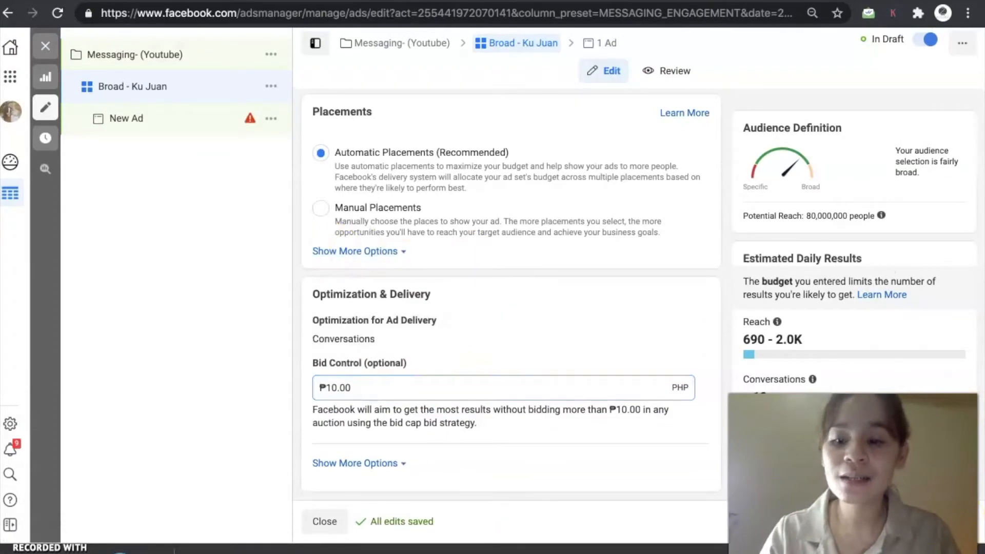
{"action": "left_click", "coordinate": [368, 145]}
{"action": "triple_click", "coordinate": [369, 146]}
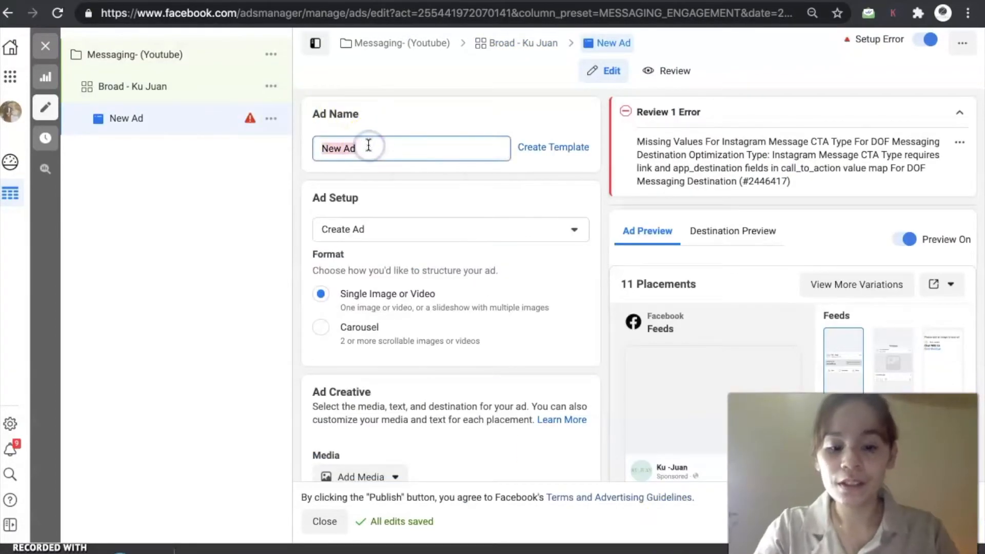
{"action": "type", "text": "Shampoo Bars -"}
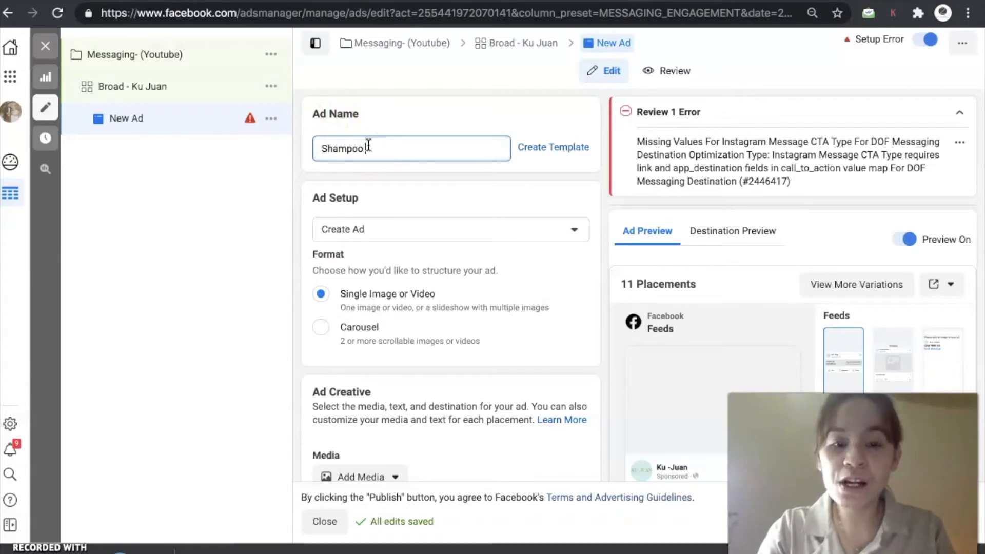
{"action": "key", "text": "BackSpace"}
{"action": "key", "text": "BackSpace"}
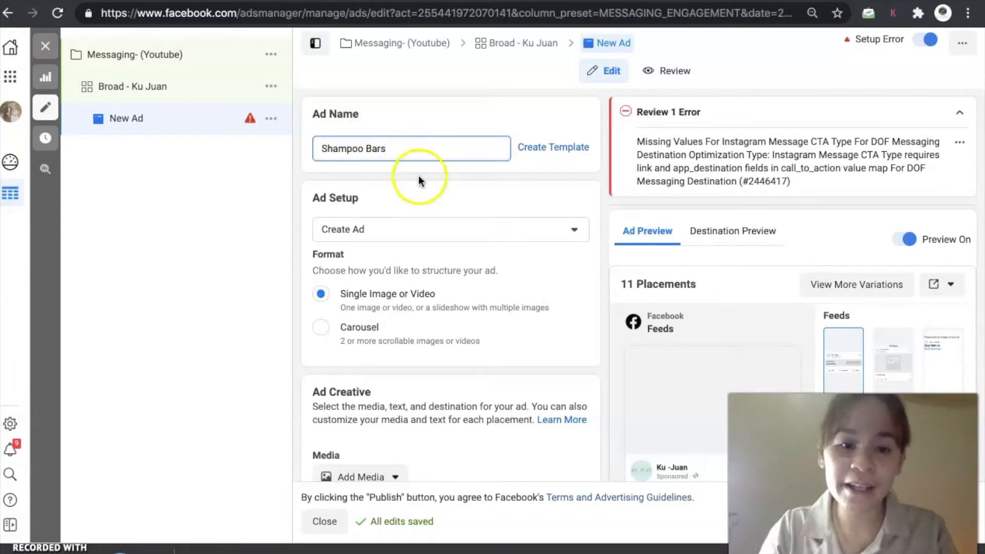
{"action": "left_click", "coordinate": [421, 205]}
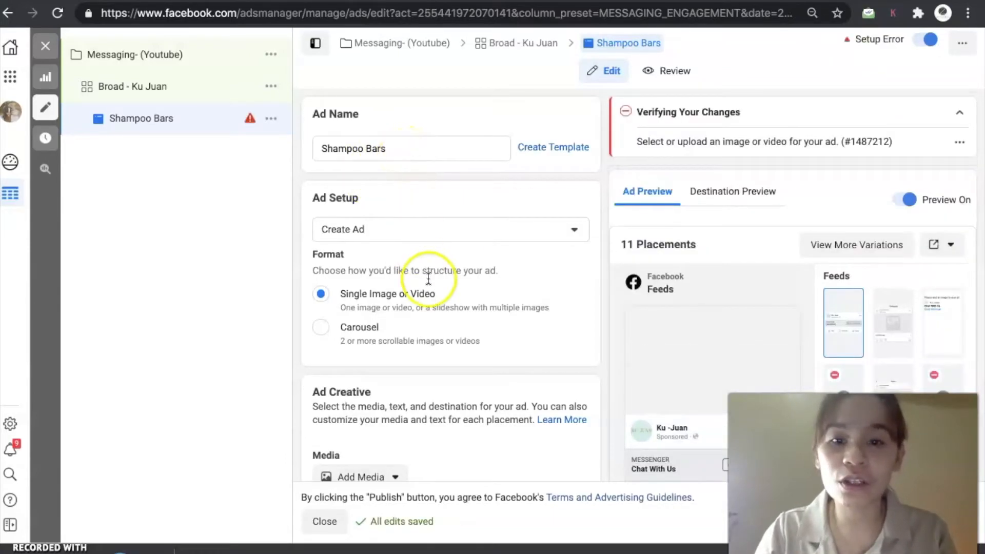
- Switch the ad setup to Use Existing Post and select the "It's all about conscious self-care" Facebook post
{"action": "scroll", "coordinate": [428, 279], "scroll_direction": "down", "scroll_amount": 1}
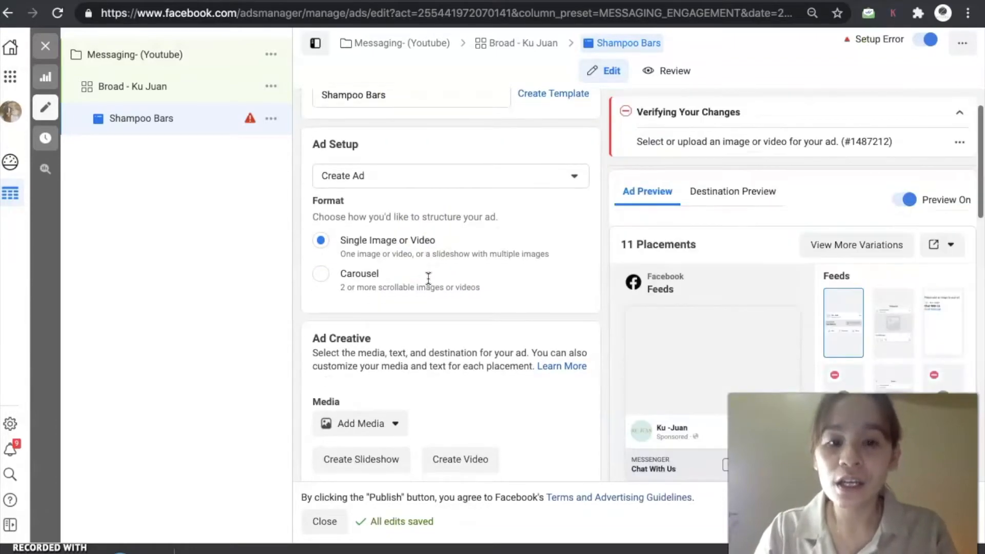
{"action": "left_click", "coordinate": [402, 183]}
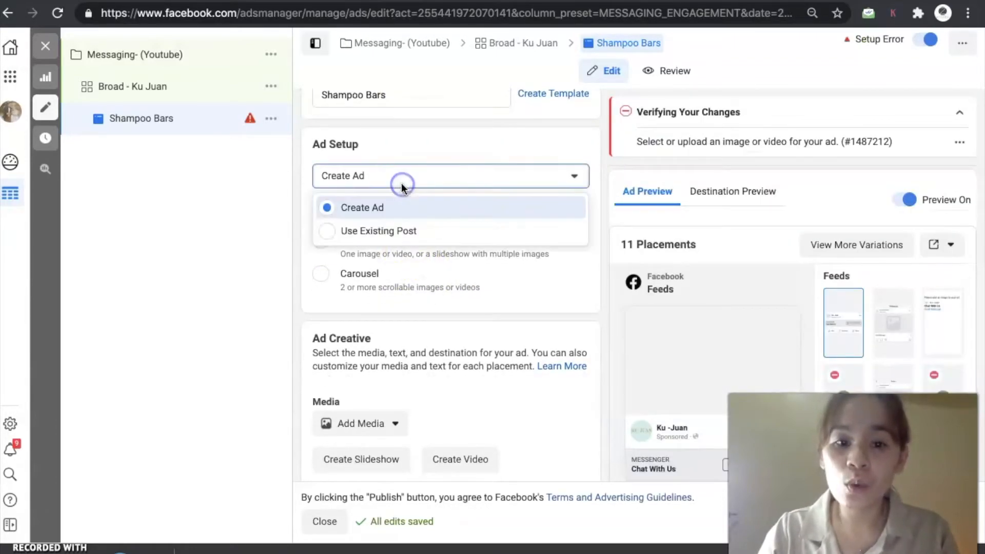
{"action": "left_click", "coordinate": [391, 233]}
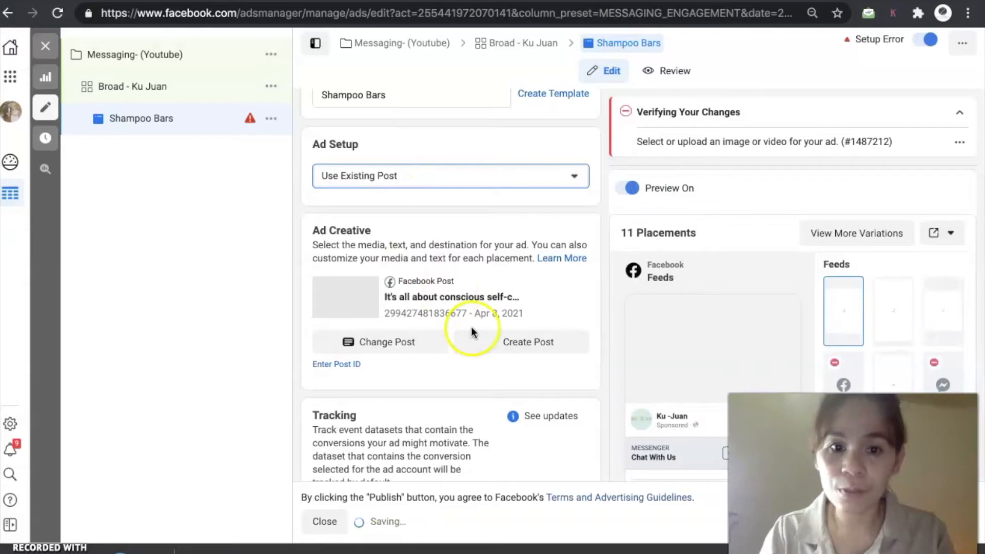
{"action": "left_click", "coordinate": [401, 337]}
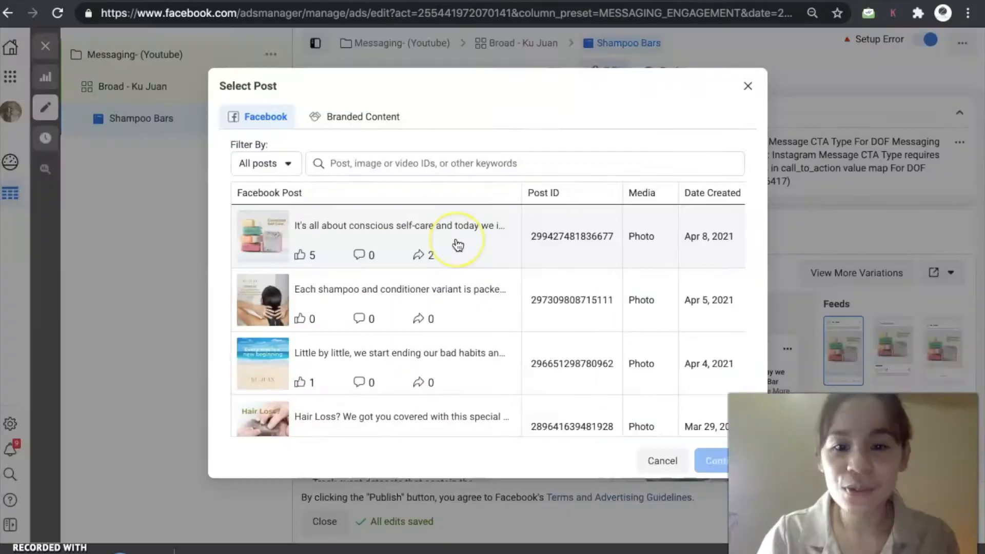
{"action": "left_click", "coordinate": [458, 246]}
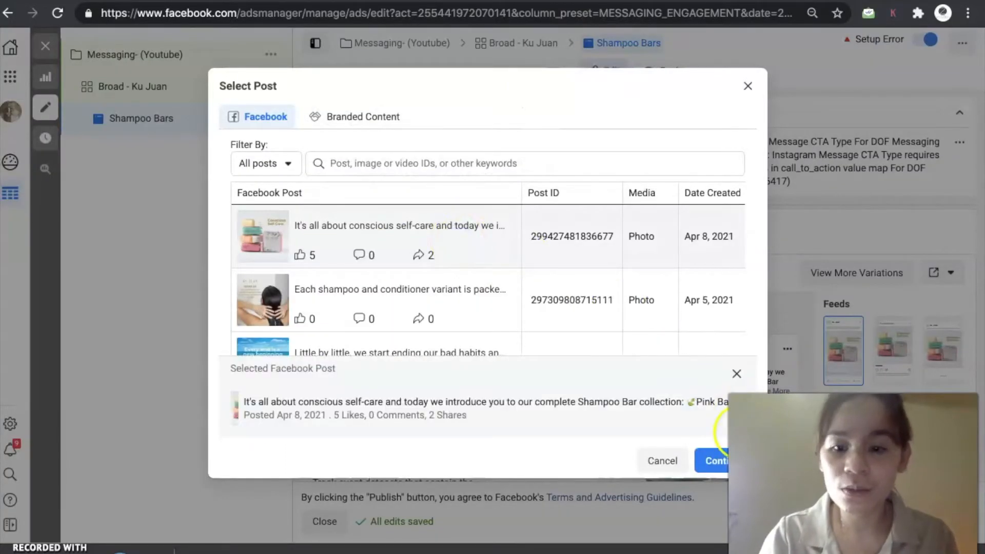
{"action": "left_click", "coordinate": [716, 460]}
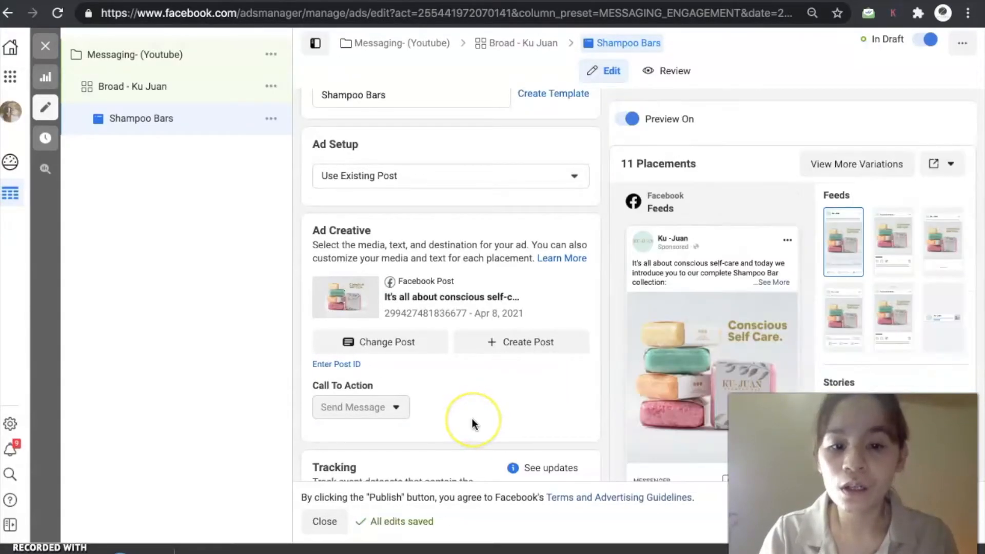
- Turn off Website Events tracking for the ad
{"action": "scroll", "coordinate": [474, 421], "scroll_direction": "down", "scroll_amount": 2}
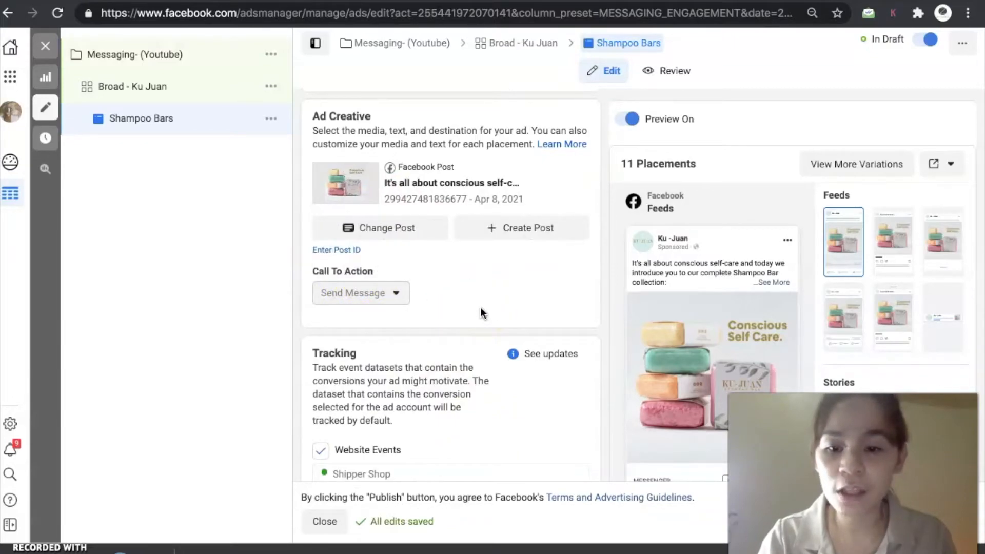
{"action": "scroll", "coordinate": [480, 307], "scroll_direction": "down", "scroll_amount": 1}
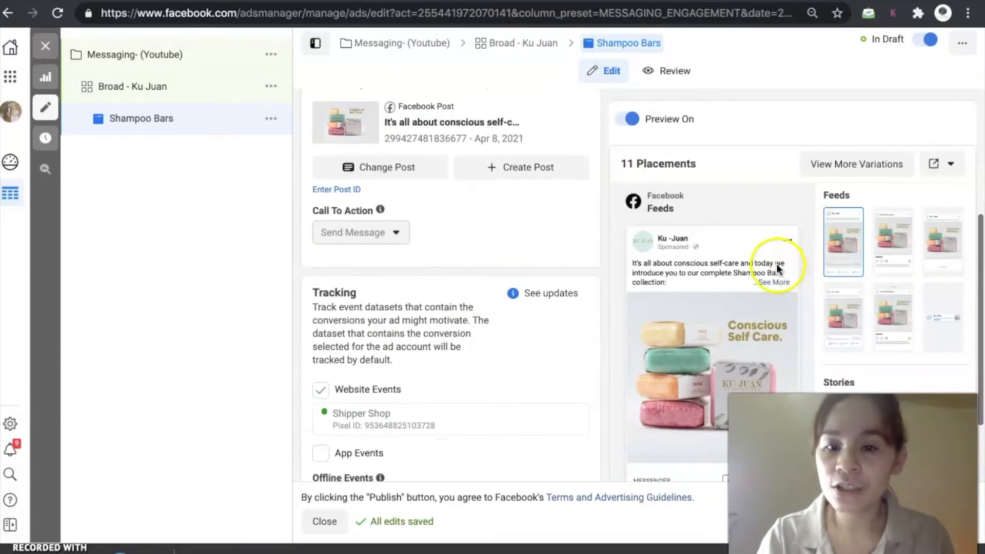
{"action": "scroll", "coordinate": [534, 372], "scroll_direction": "down", "scroll_amount": 2}
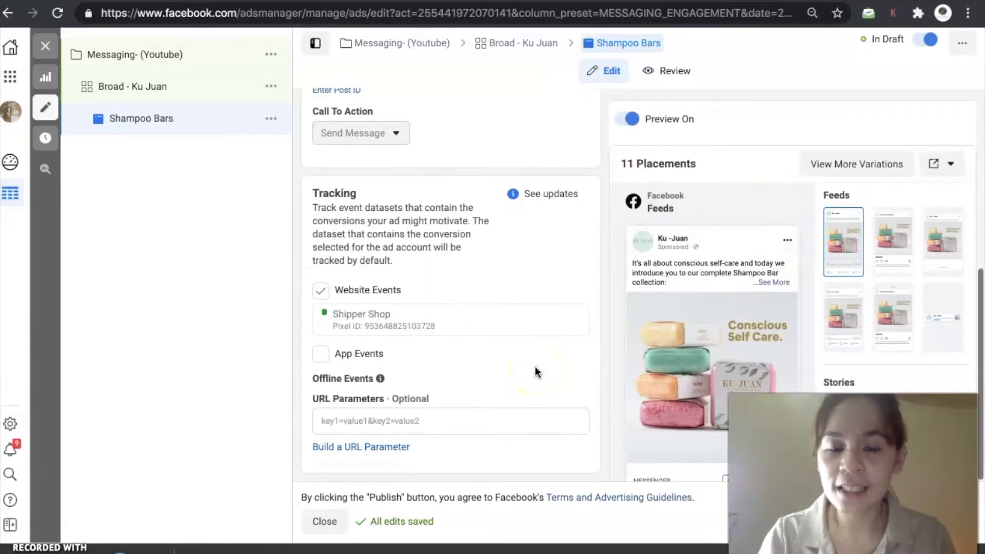
{"action": "left_click", "coordinate": [321, 291]}
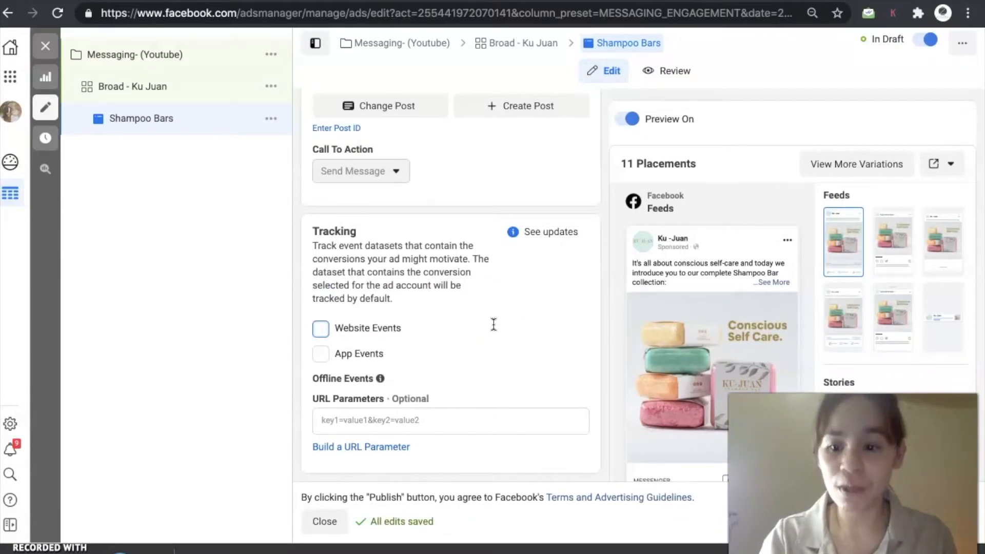
- Preview the ad in different placements such as Instagram Feed and Messenger Inbox
{"action": "scroll", "coordinate": [554, 323], "scroll_direction": "up", "scroll_amount": 5}
{"action": "left_click", "coordinate": [709, 251]}
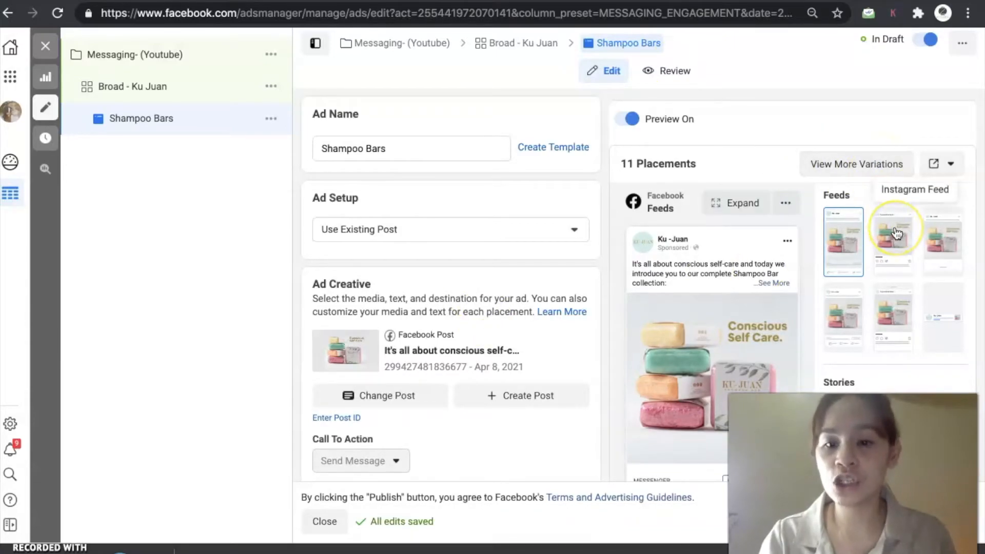
{"action": "scroll", "coordinate": [896, 234], "scroll_direction": "down", "scroll_amount": 2}
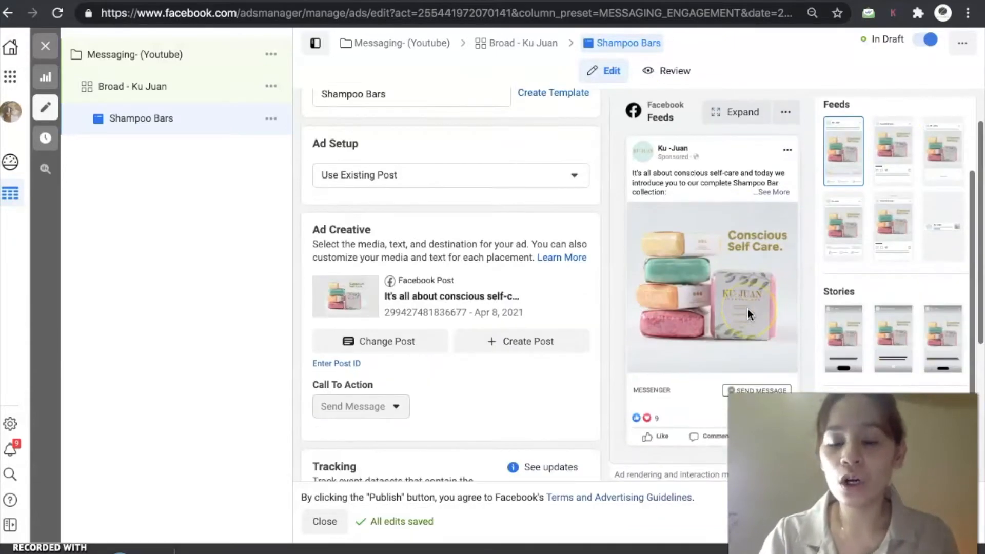
{"action": "left_click", "coordinate": [904, 169]}
{"action": "left_click", "coordinate": [902, 160]}
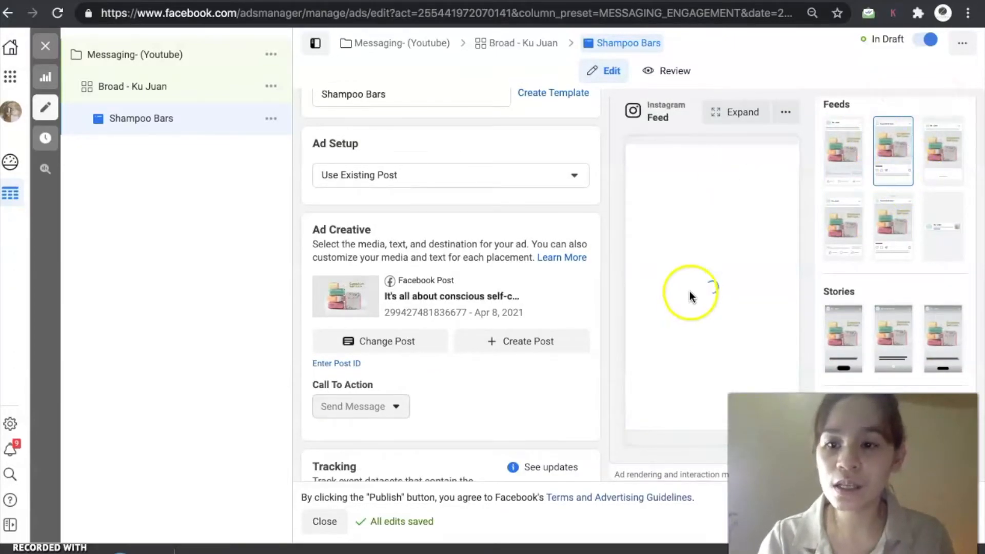
{"action": "left_click", "coordinate": [942, 157]}
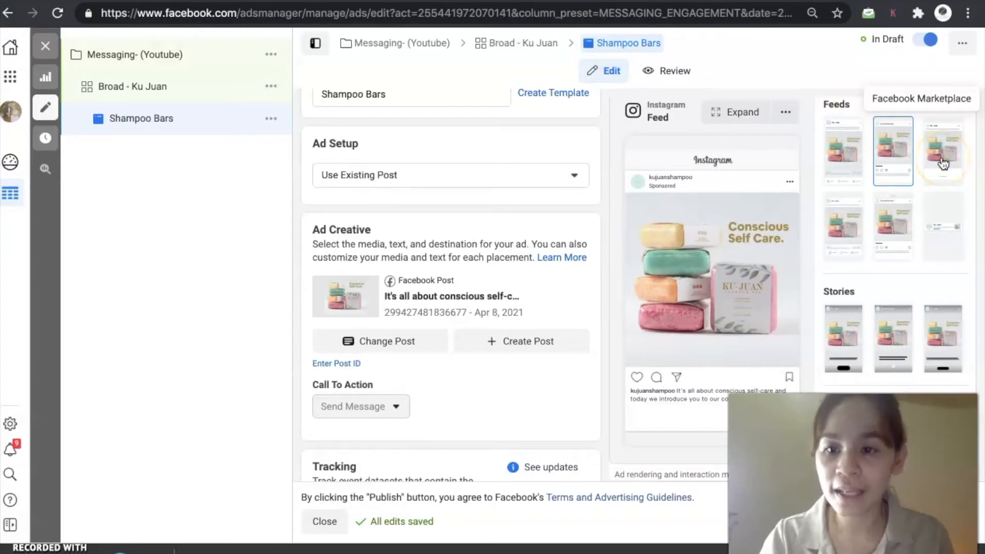
{"action": "left_click", "coordinate": [933, 215]}
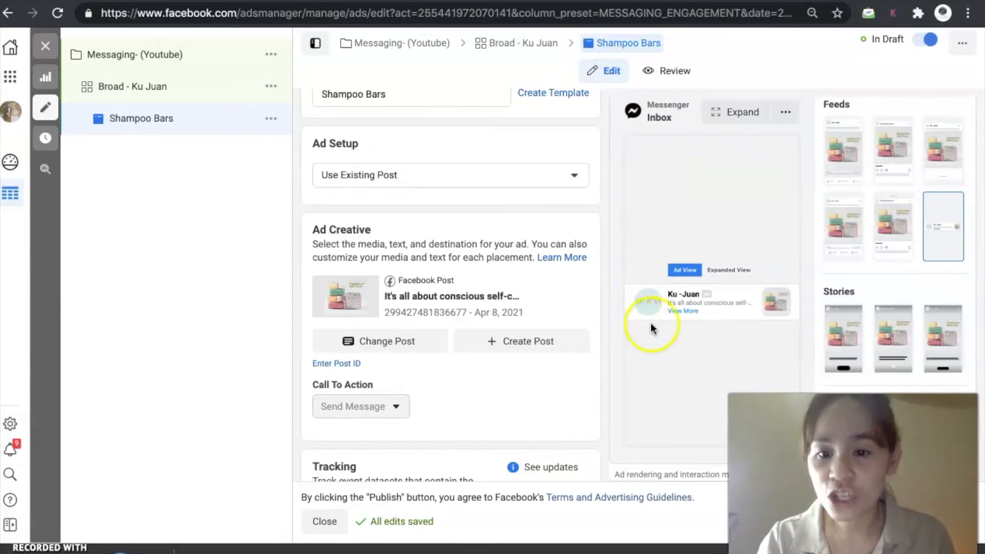
{"action": "left_click", "coordinate": [843, 336]}
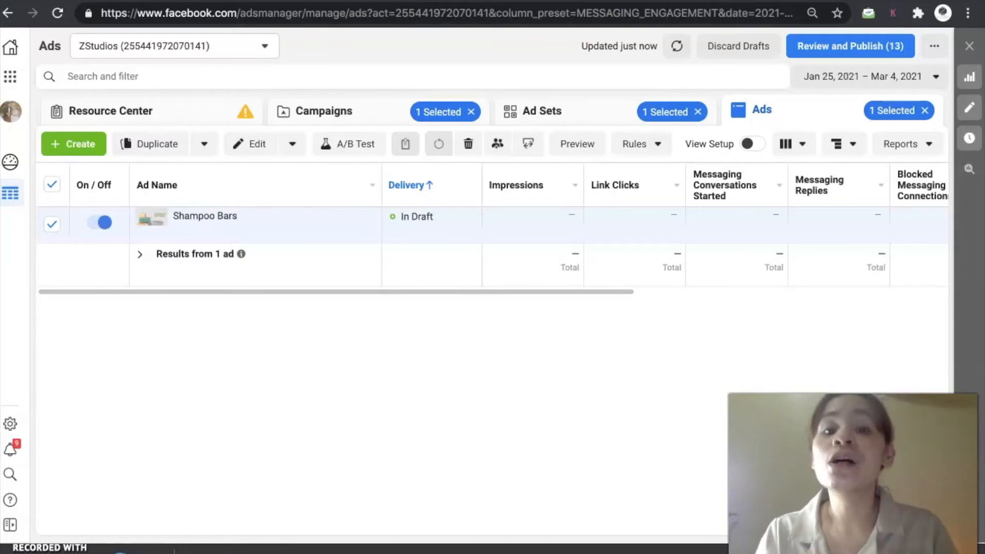
- Review the Messaging- (Youtube) campaign, its Broad - Ku Juan ad set and Shampoo Bars ad across the Campaigns, Ad Sets and Ads views
{"action": "left_click", "coordinate": [335, 112]}
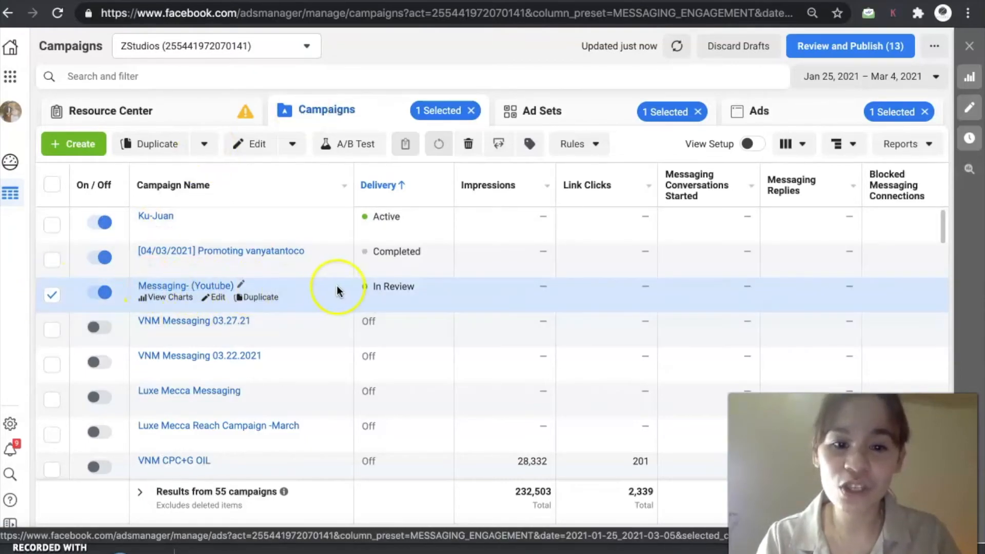
{"action": "left_click", "coordinate": [52, 296]}
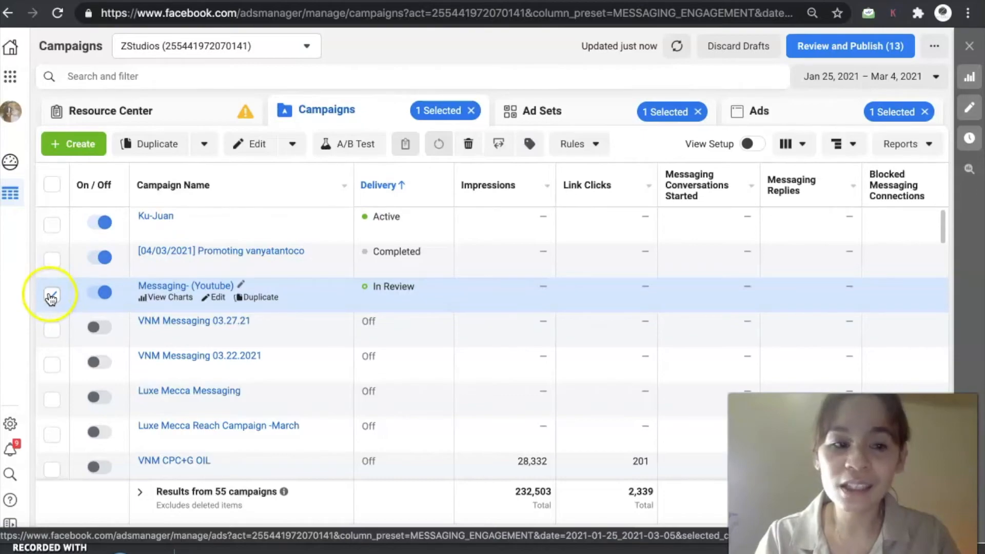
{"action": "left_click", "coordinate": [50, 298]}
{"action": "left_click", "coordinate": [50, 298]}
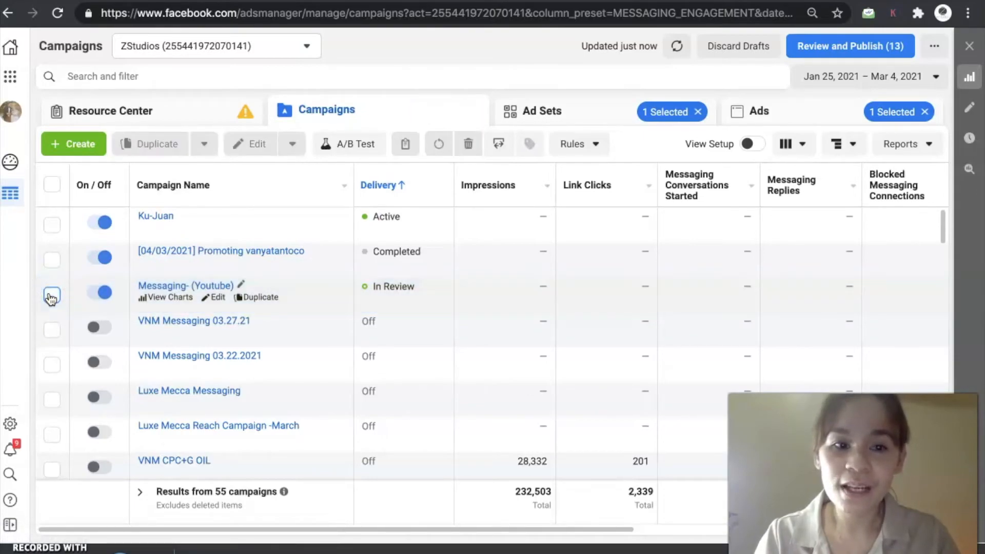
{"action": "left_click", "coordinate": [50, 299]}
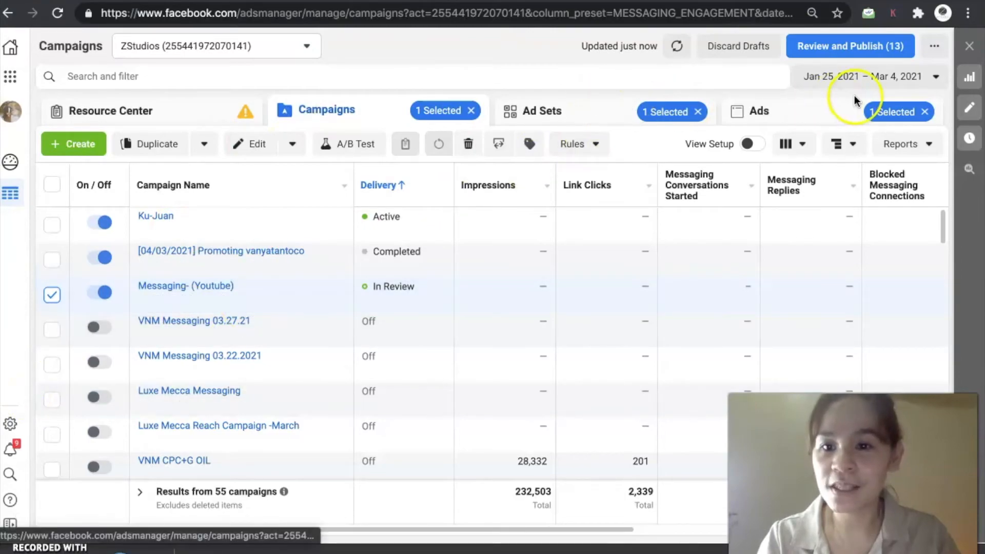
{"action": "left_click", "coordinate": [598, 117]}
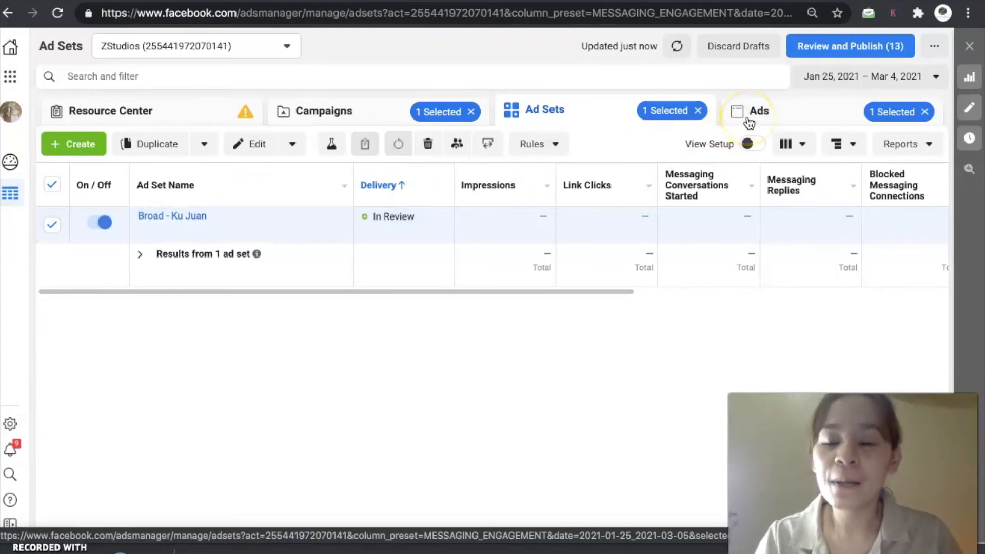
{"action": "left_click", "coordinate": [792, 115]}
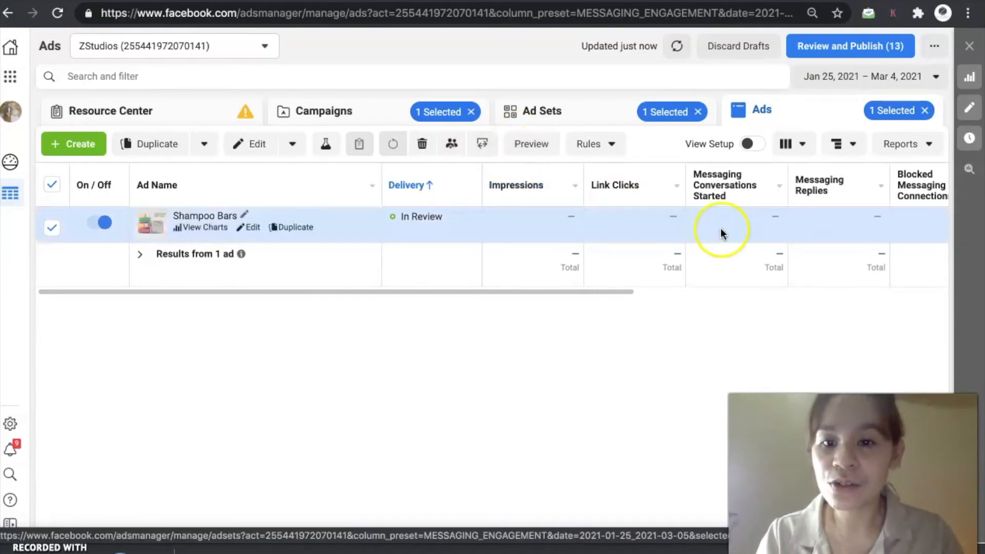
{"action": "scroll", "coordinate": [721, 234], "scroll_direction": "right", "scroll_amount": 5}
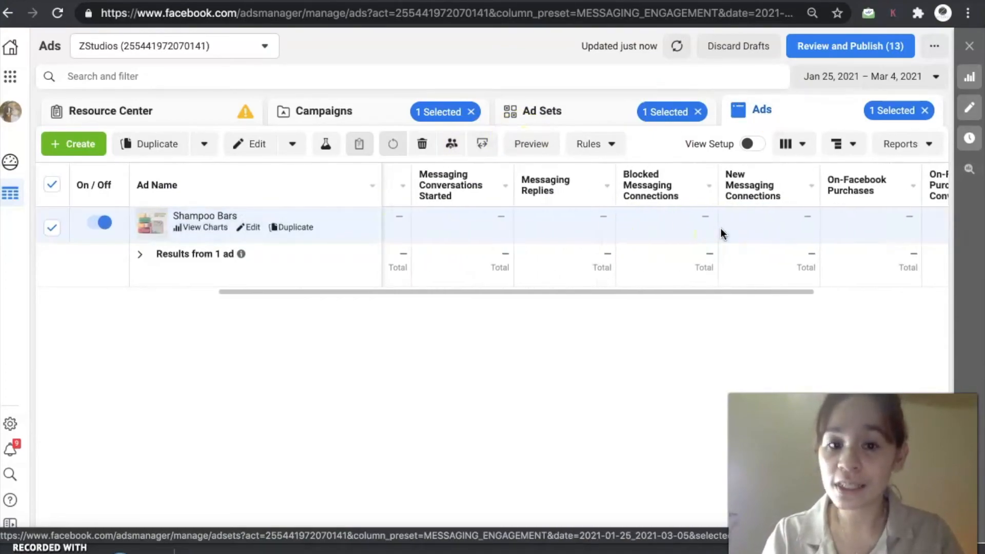
{"action": "left_click", "coordinate": [372, 115]}
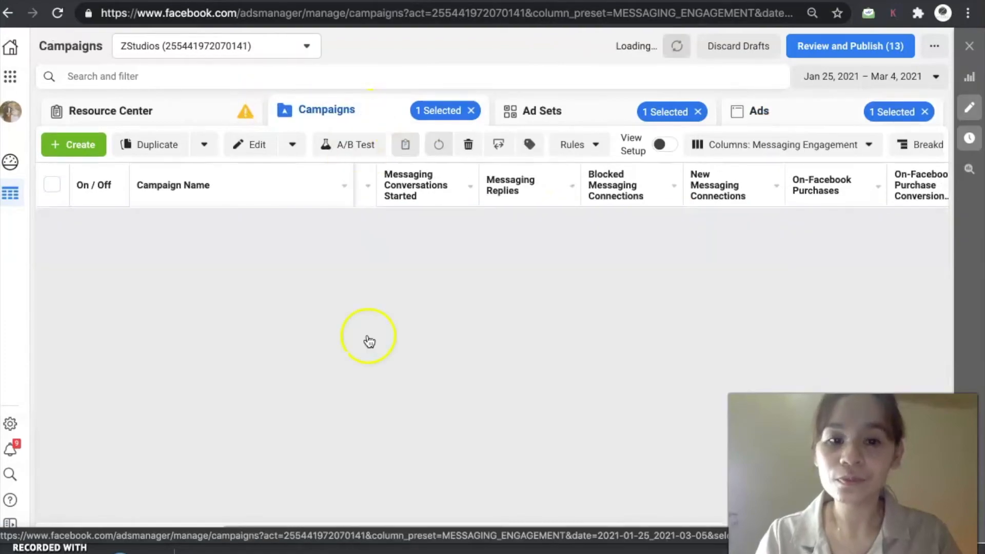